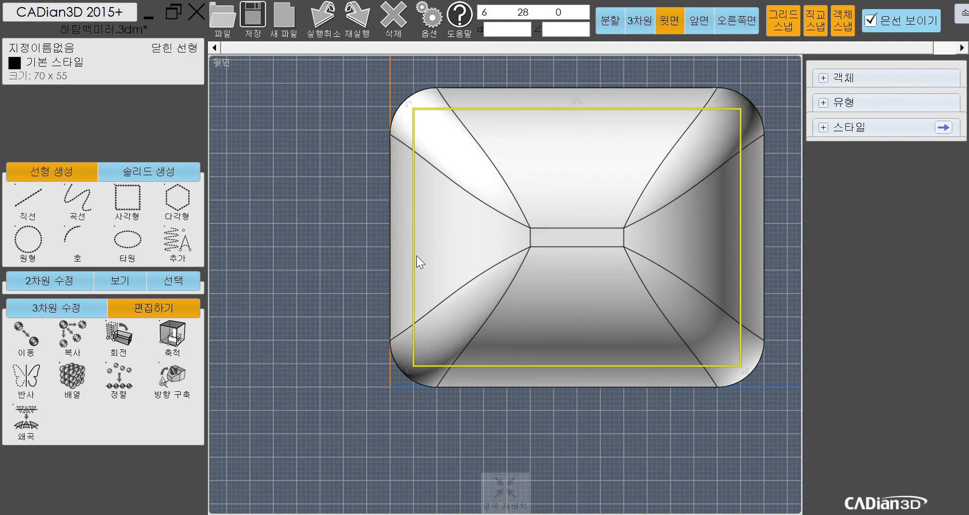
Step: Copy the 70 x 55 rectangle horizontally to the right, about 116 units from the original, using the solid's centre as base point
left_click(73, 336)
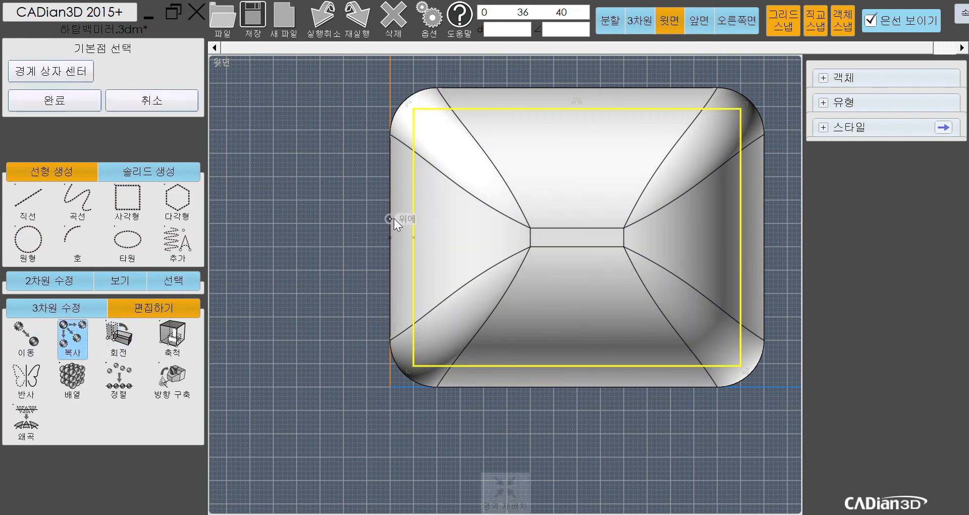
left_click(577, 238)
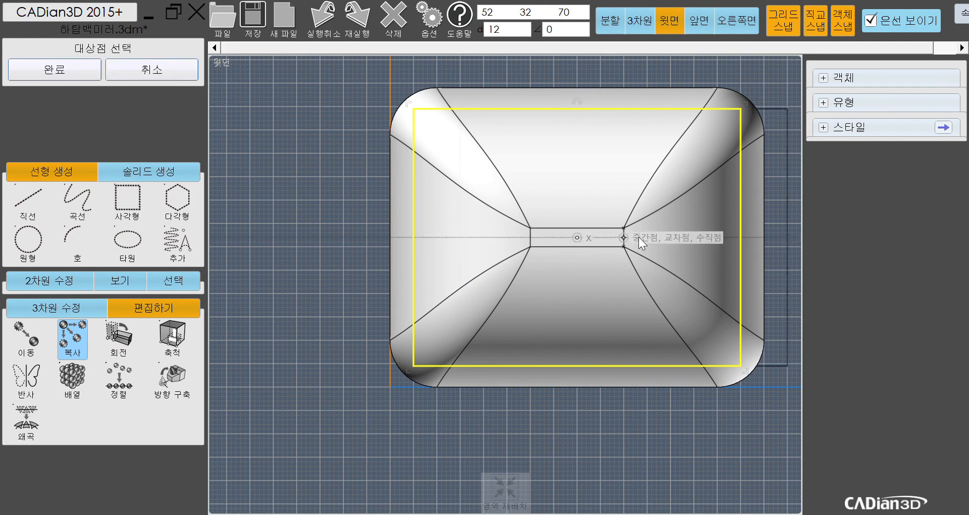
middle_click_drag(690, 237, 450, 237)
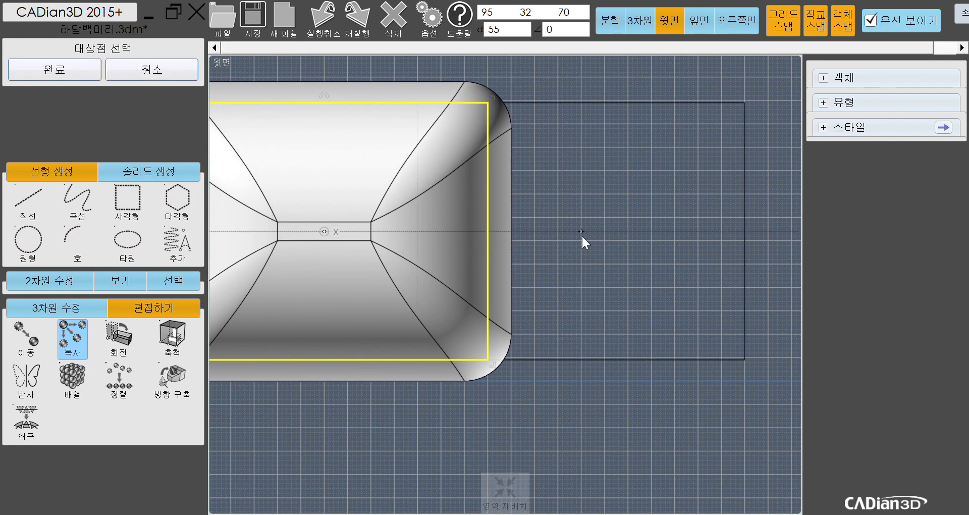
middle_click_drag(650, 237, 414, 229)
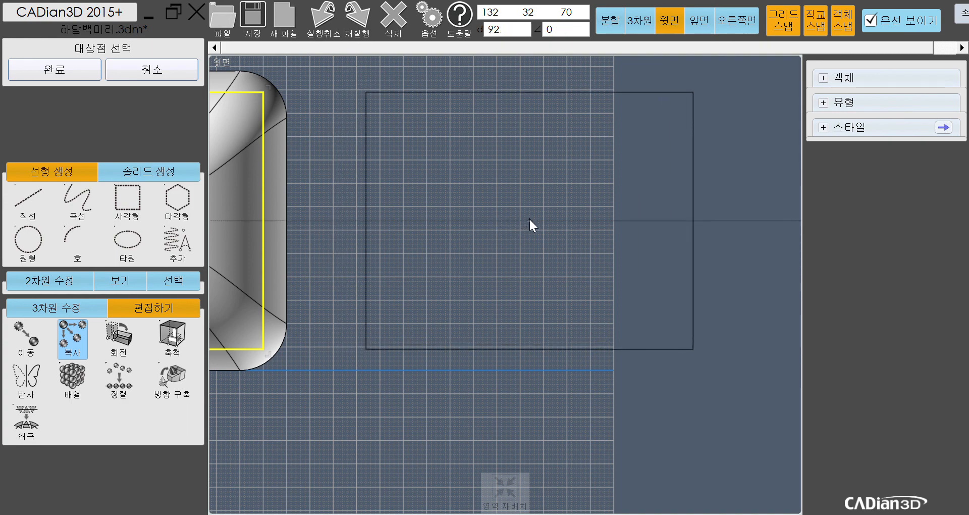
scroll(529, 218, "down", 3)
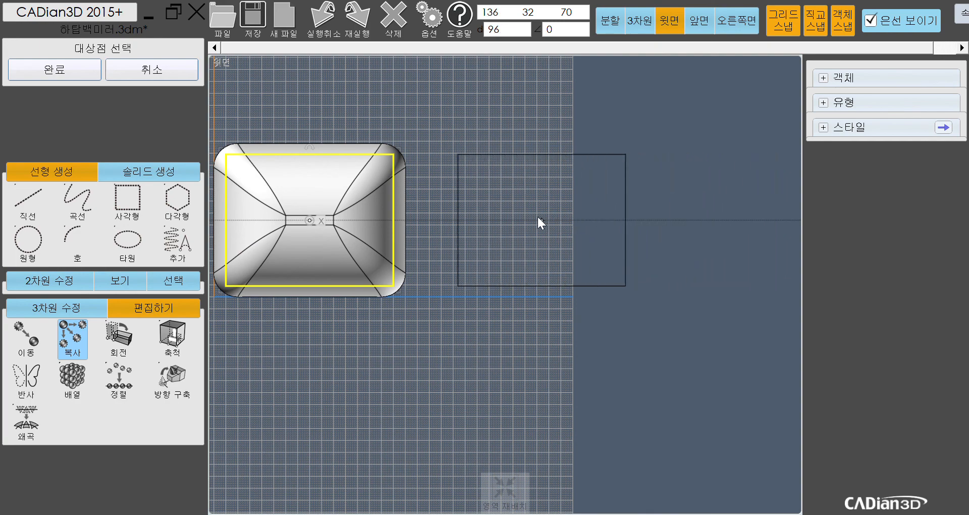
left_click(586, 216)
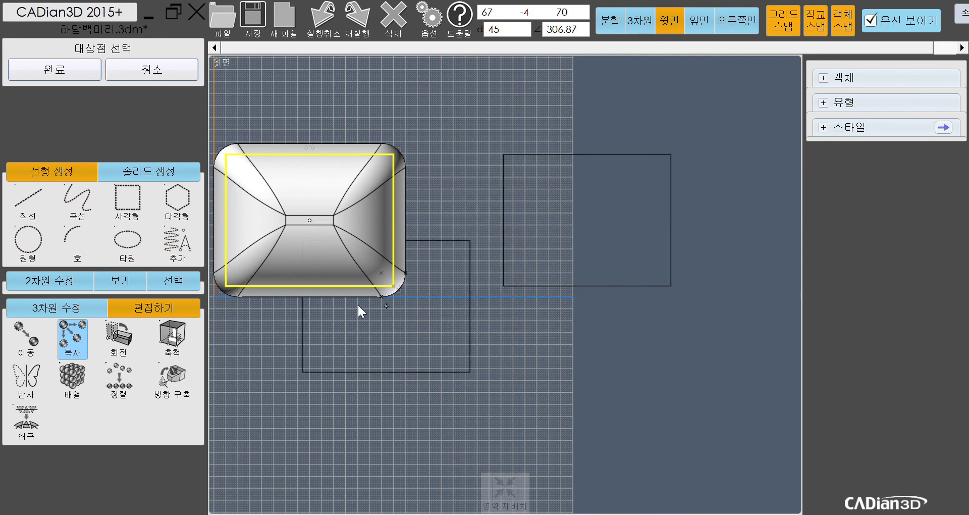
left_click(71, 74)
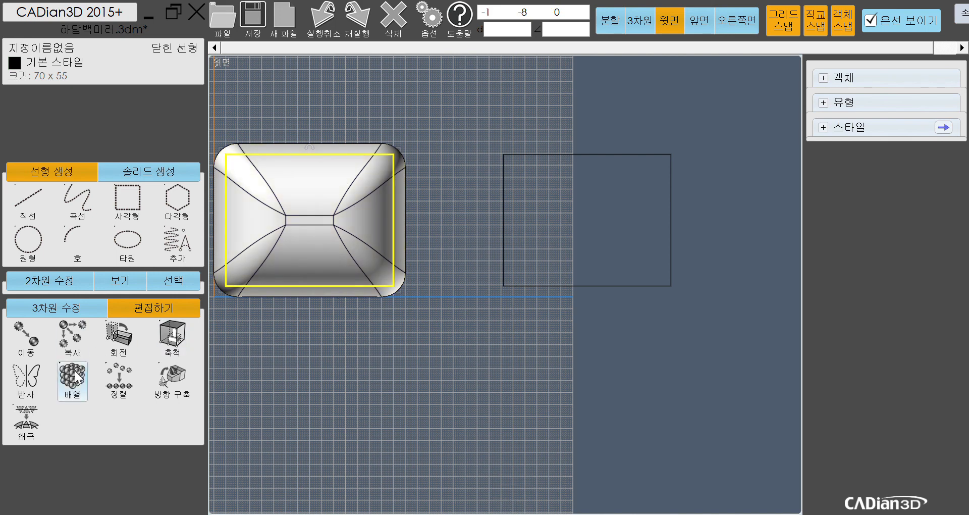
Step: Hide both the original rectangle and its copy
left_click(533, 287, "shift")
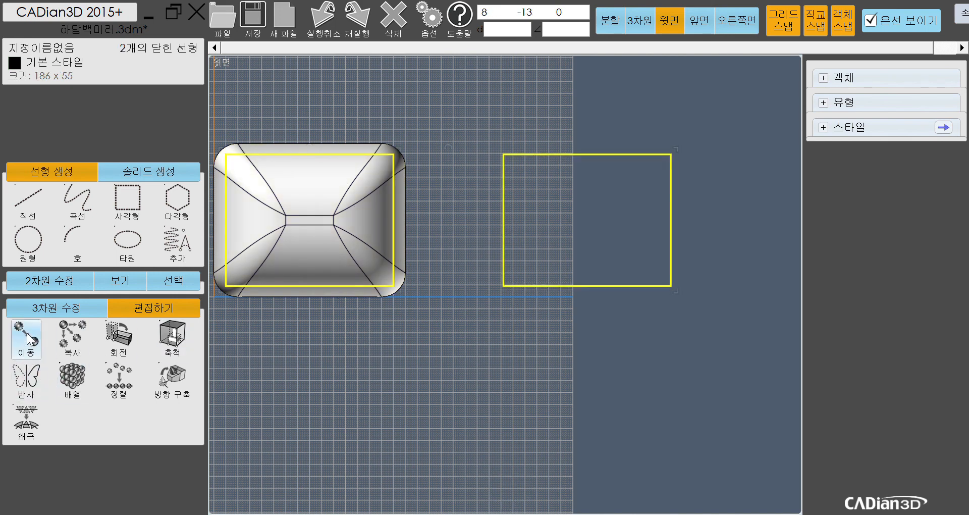
left_click(30, 280)
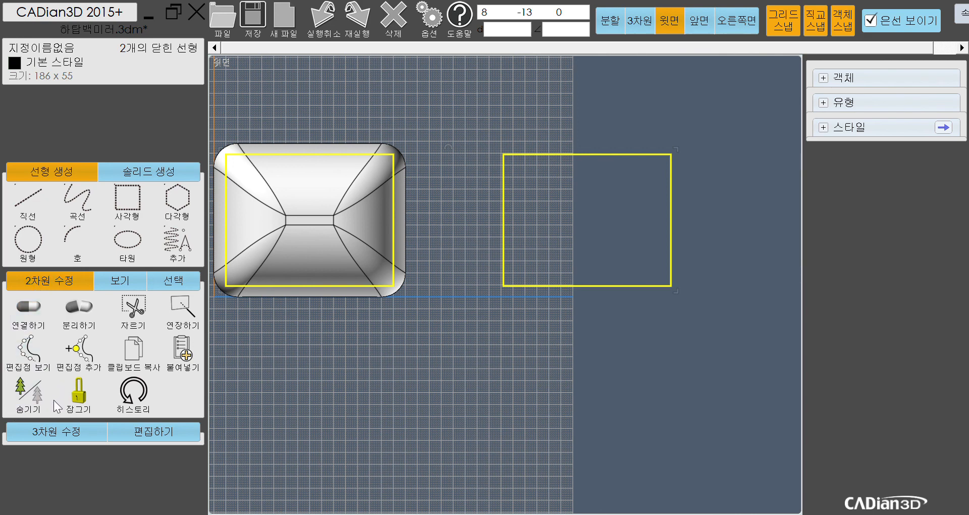
left_click(19, 390)
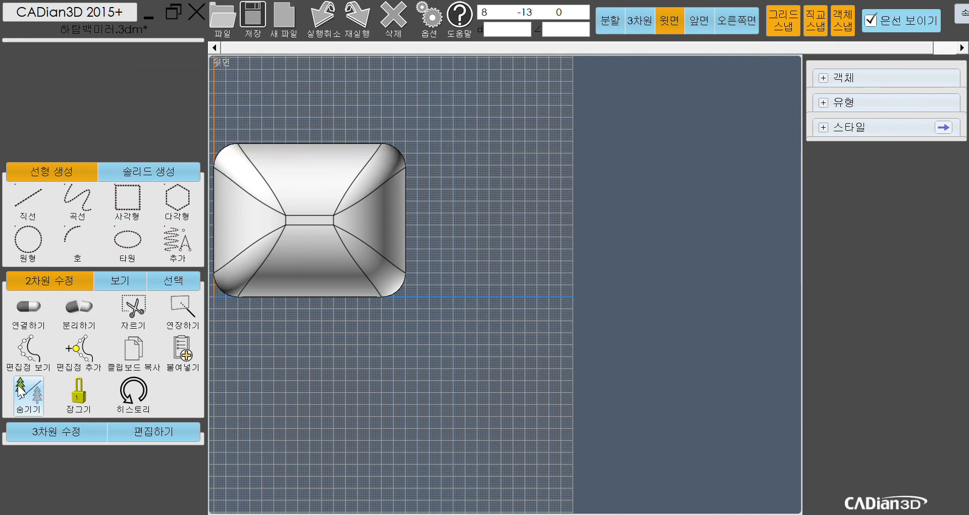
Step: Offset the rounded solid outward by a distance of 2
left_click(312, 238)
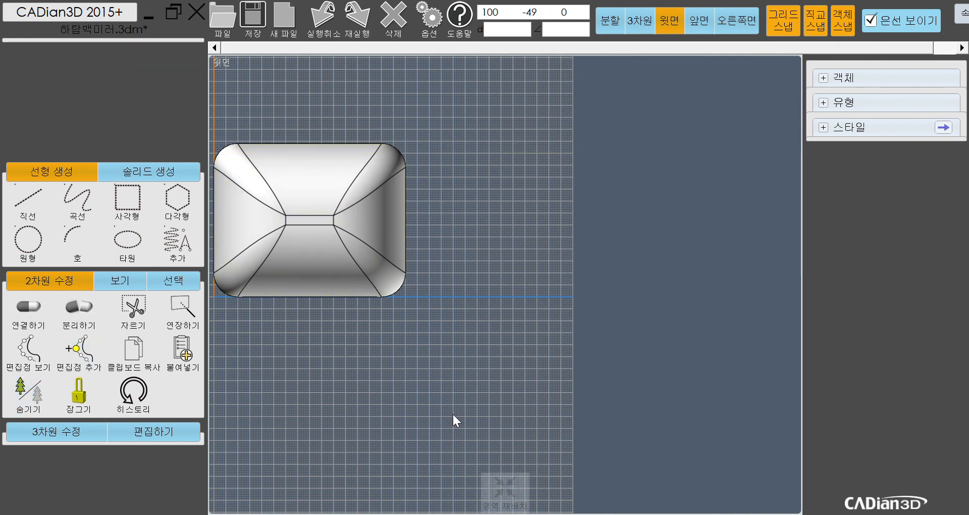
left_click(504, 486)
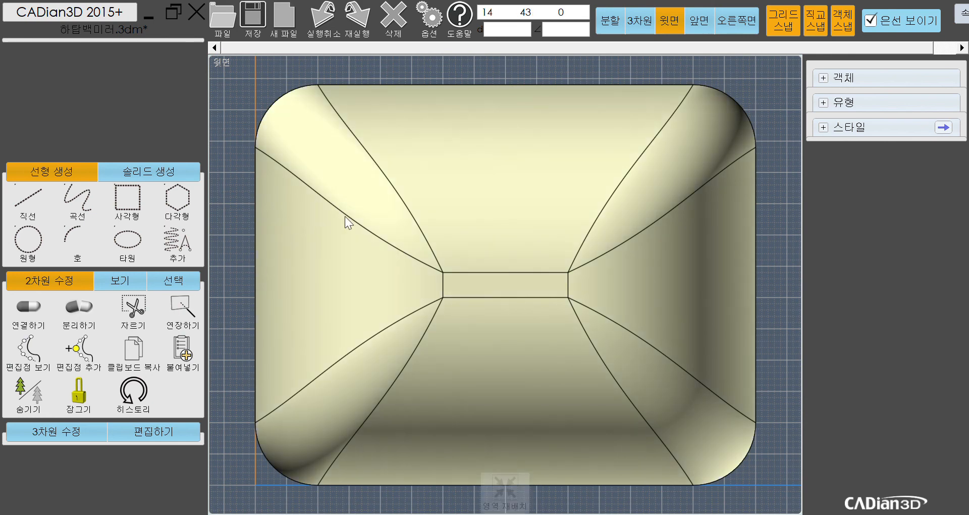
left_click(513, 191)
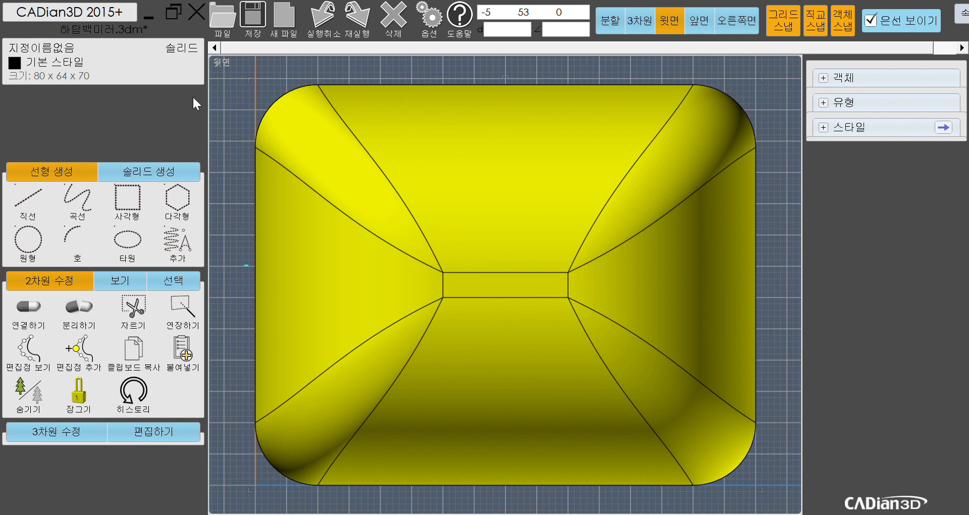
left_click(74, 433)
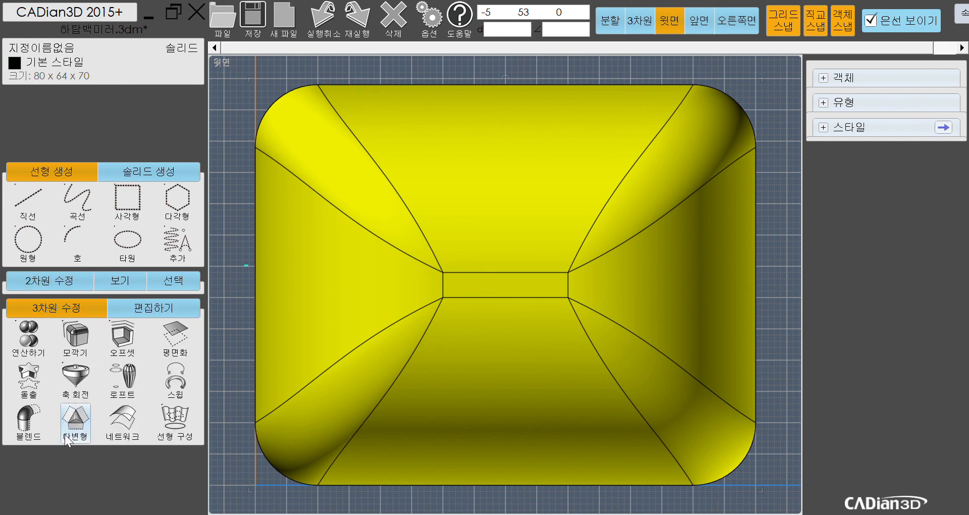
left_click(112, 345)
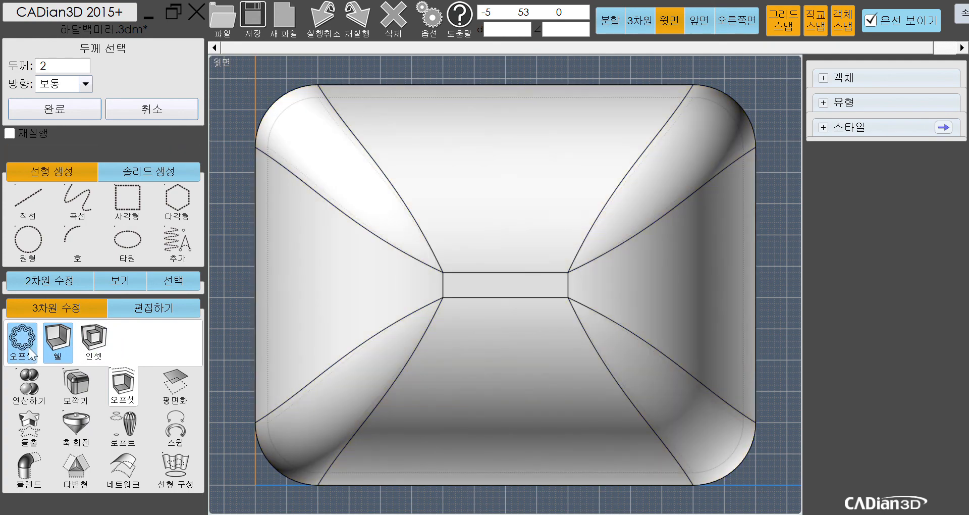
left_click(30, 354)
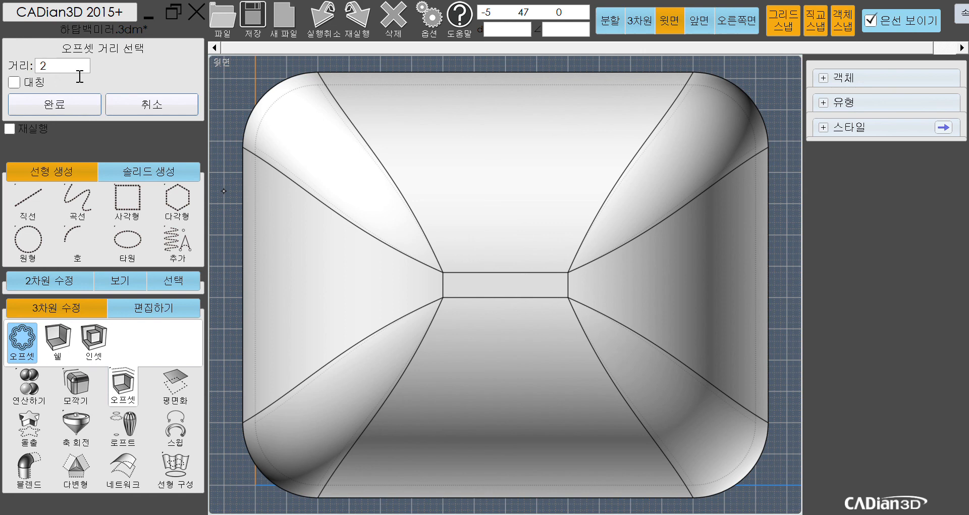
left_click(70, 109)
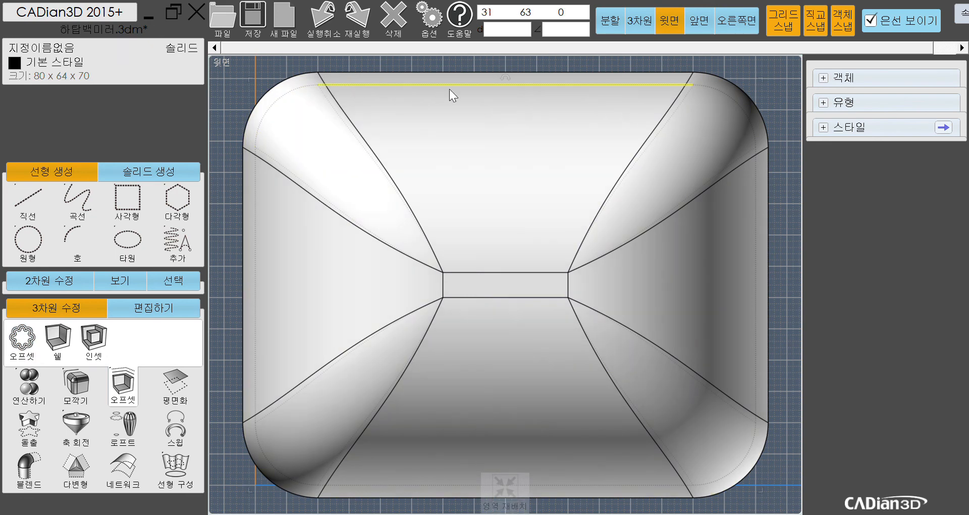
Step: Examine the inner solid's outline by selecting its eight edges around the base, and clear the selection
left_click(756, 386)
left_click(740, 101)
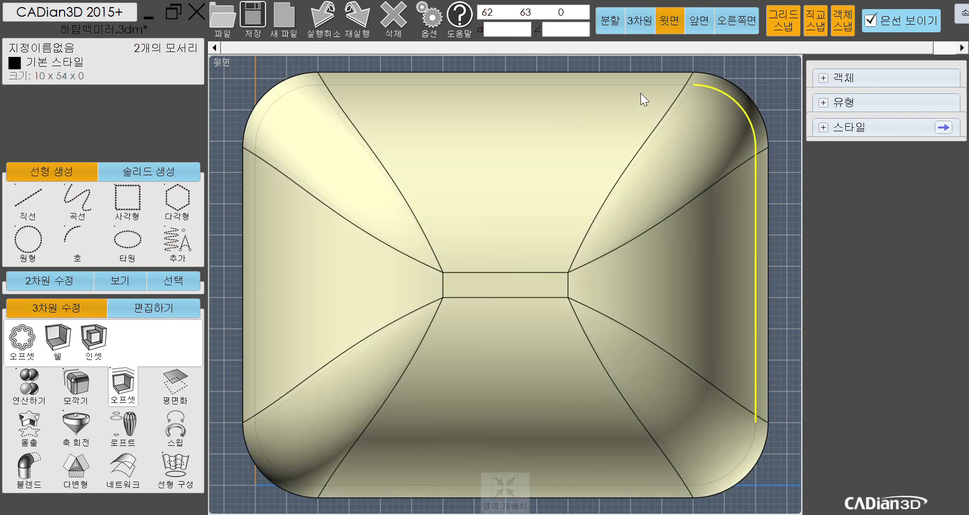
left_click(603, 90)
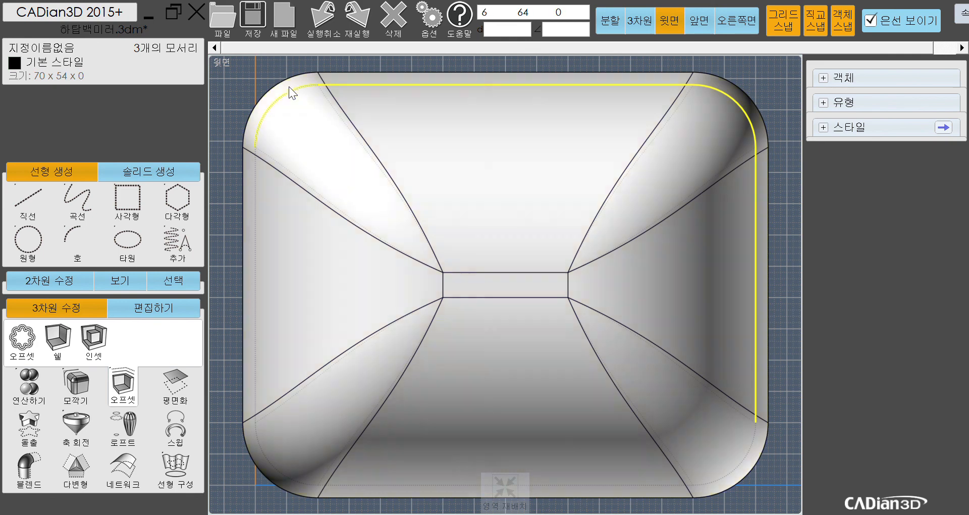
left_click(260, 135)
left_click(256, 184)
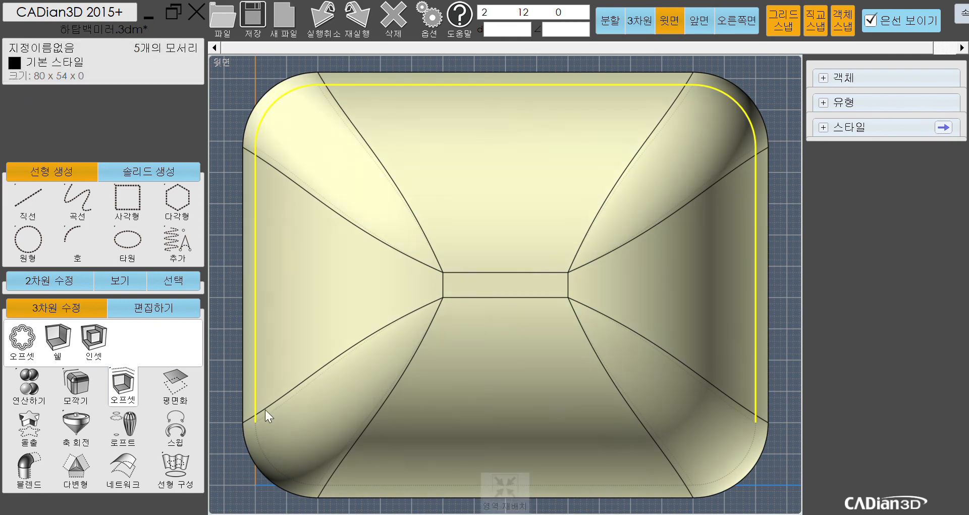
left_click(261, 442)
left_click(441, 483)
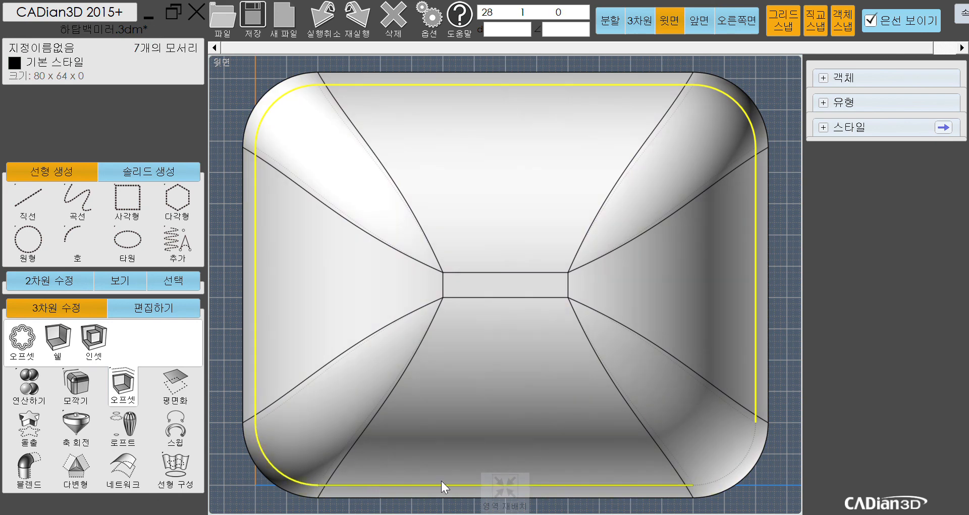
left_click(730, 473)
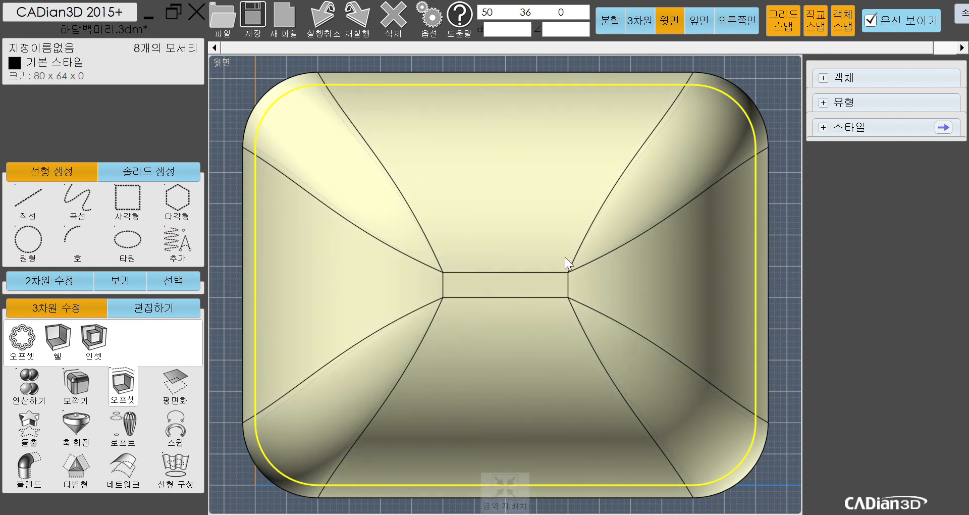
left_click(218, 129)
Step: Move the enlarged offset solid horizontally to the right so it stands clear of the original solid
scroll(218, 130, "down", 3)
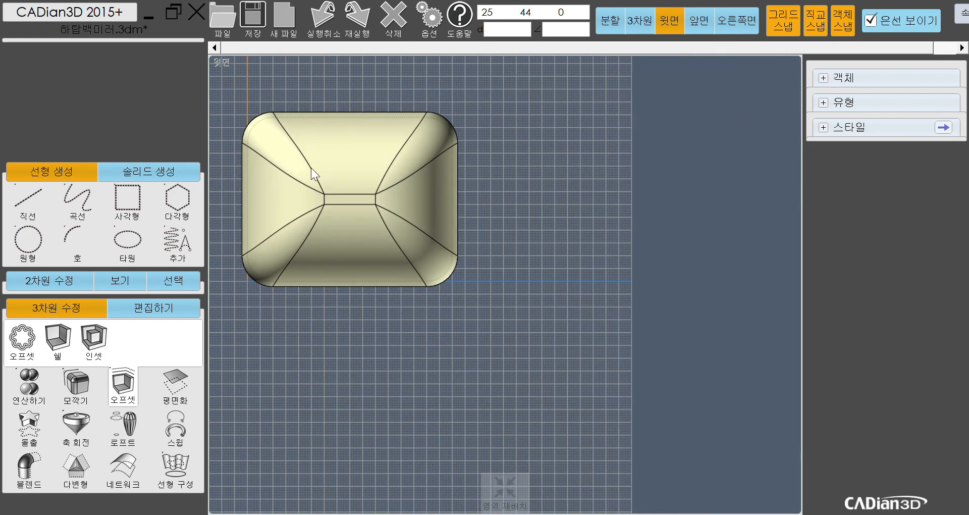
left_click(326, 161)
left_click_drag(326, 161, 592, 158)
left_click(454, 354)
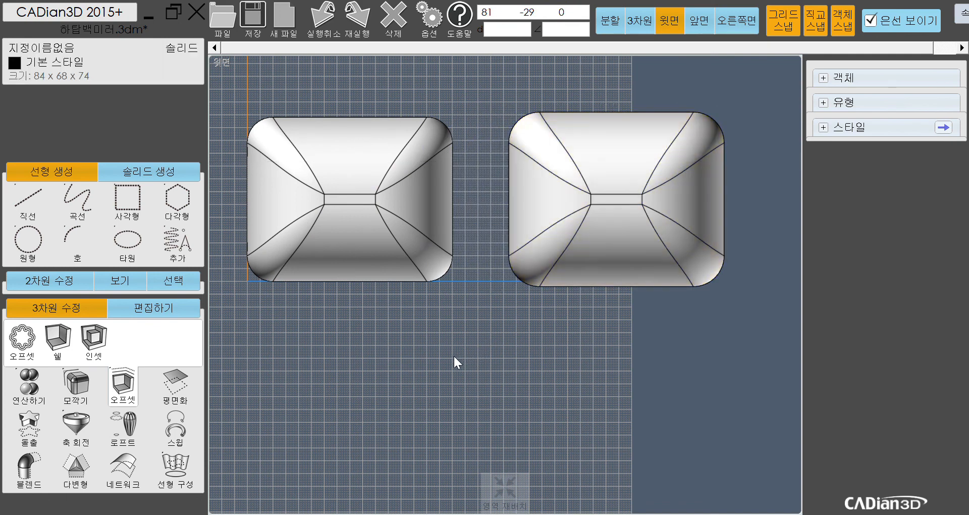
Step: Hide the original 80 x 64 x 70 solid
left_click_drag(427, 336, 246, 83)
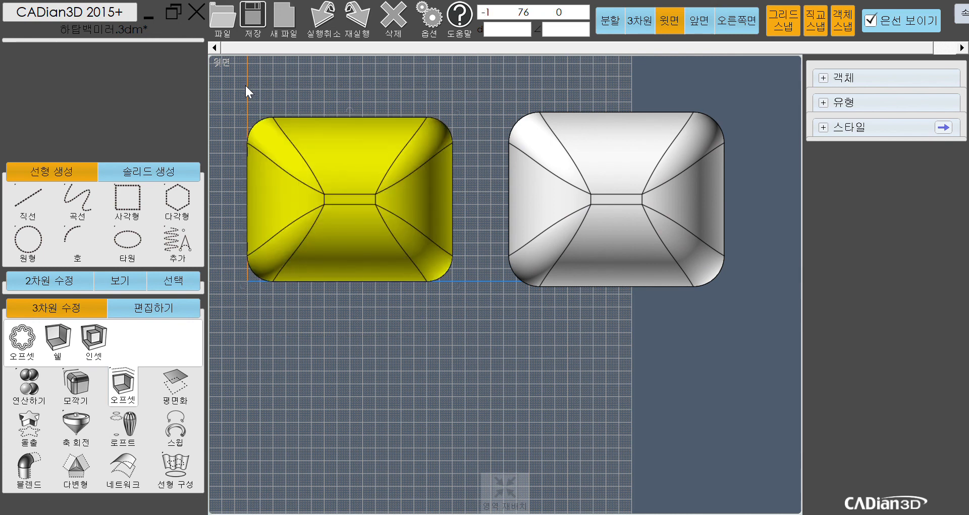
left_click(17, 284)
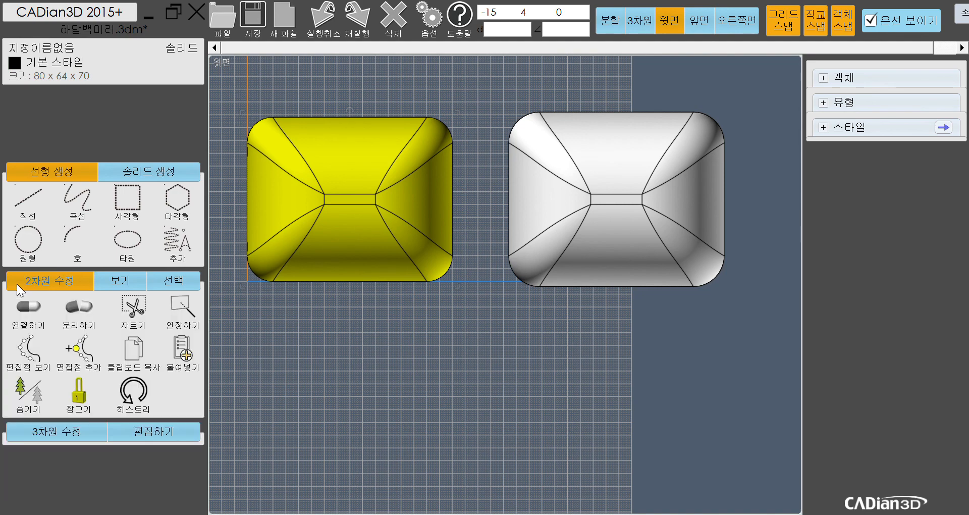
left_click(28, 394)
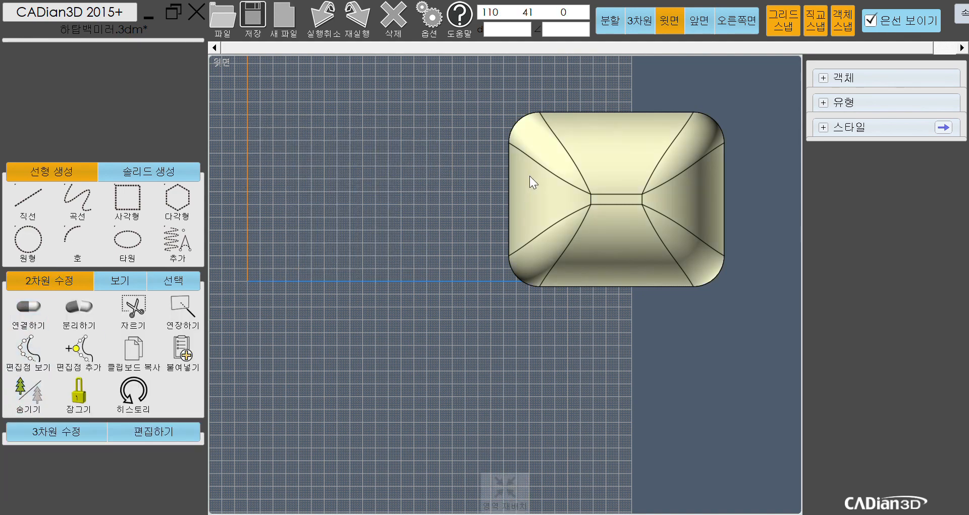
Step: Shell the enlarged offset solid with a thickness of 2 in the normal direction, working in the front view
left_click(619, 238)
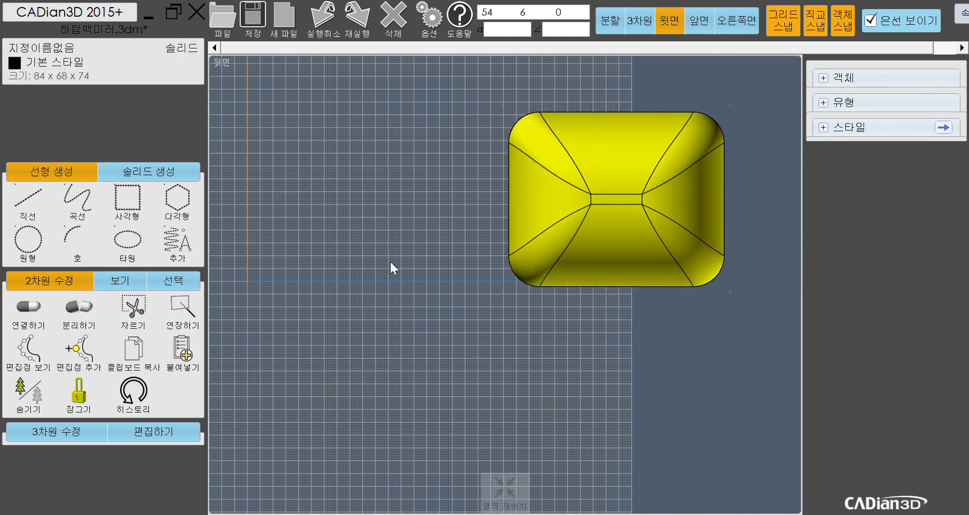
left_click(699, 25)
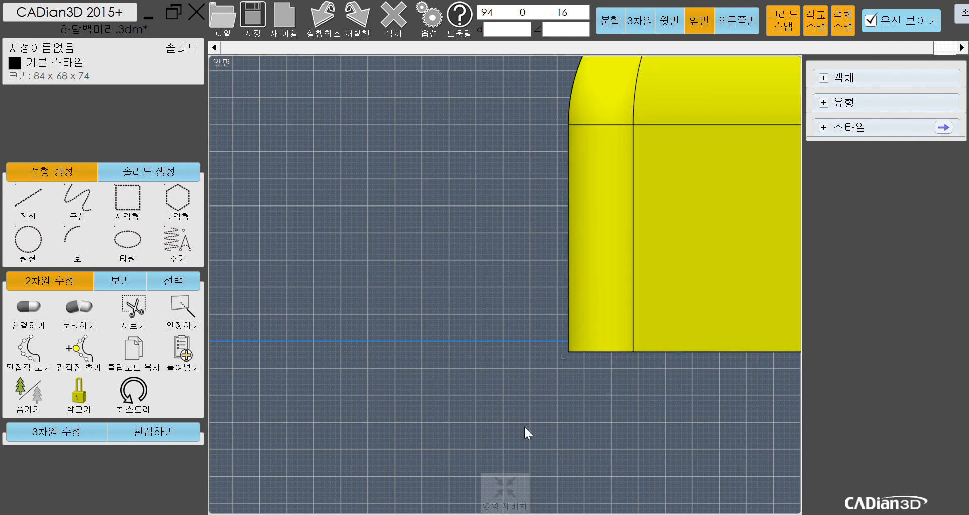
left_click(505, 493)
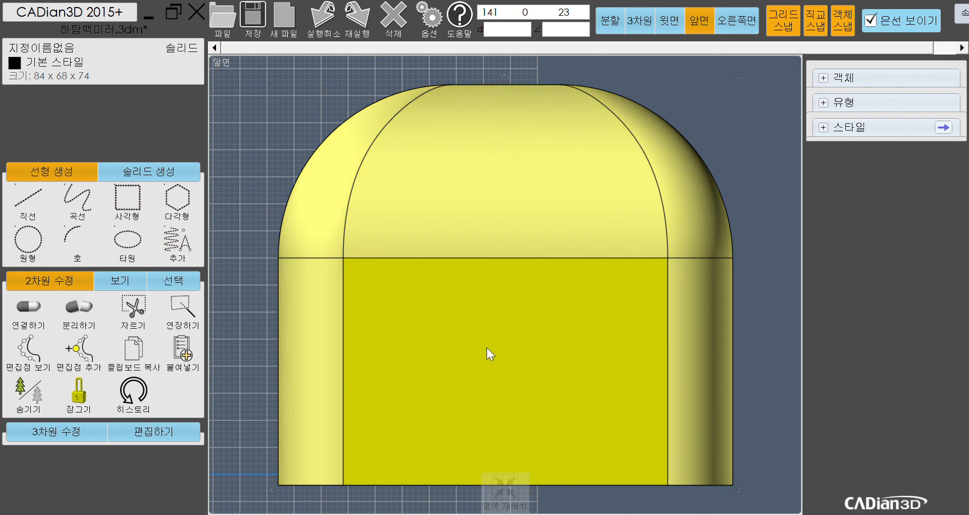
scroll(487, 347, "down", 1)
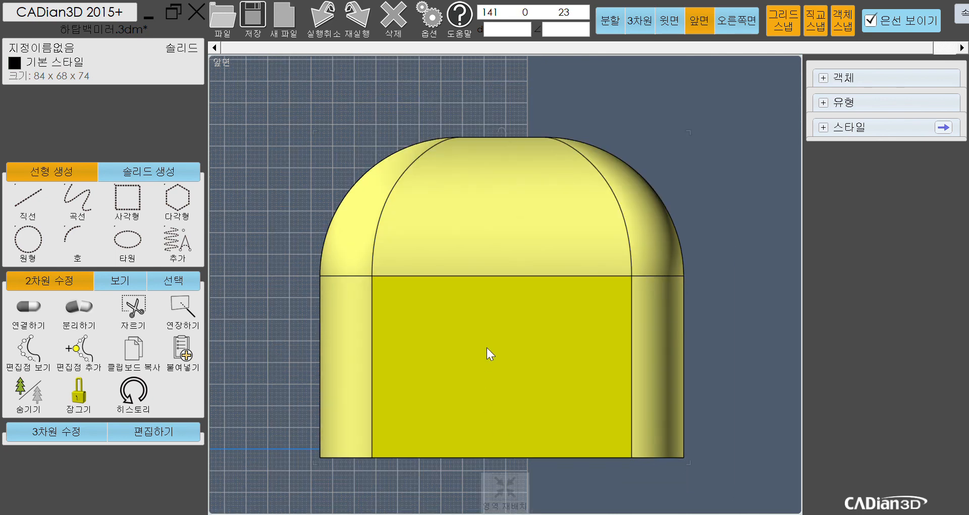
left_click(268, 395)
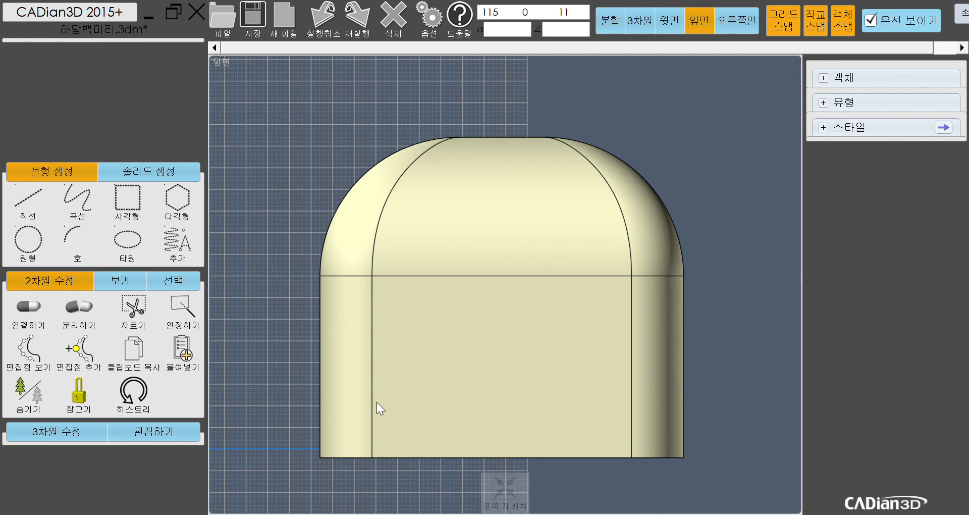
left_click(70, 432)
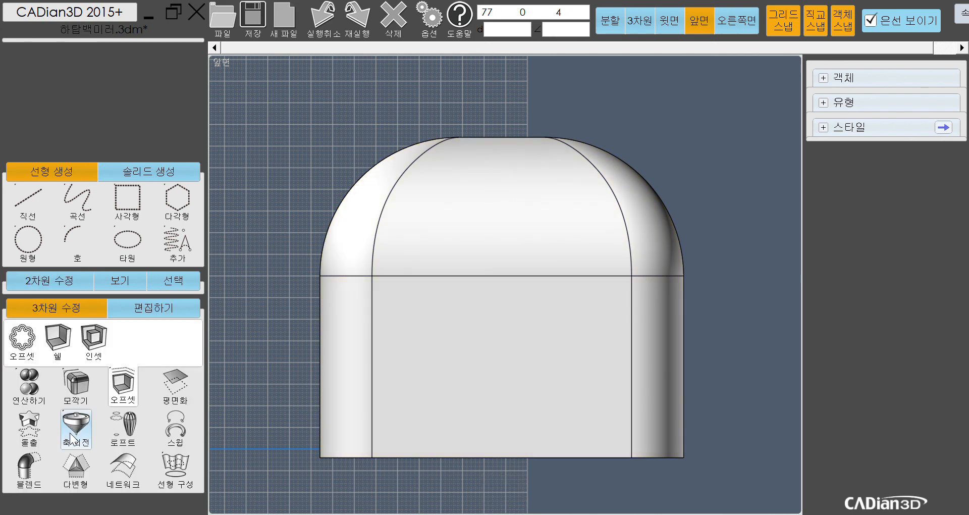
left_click(58, 342)
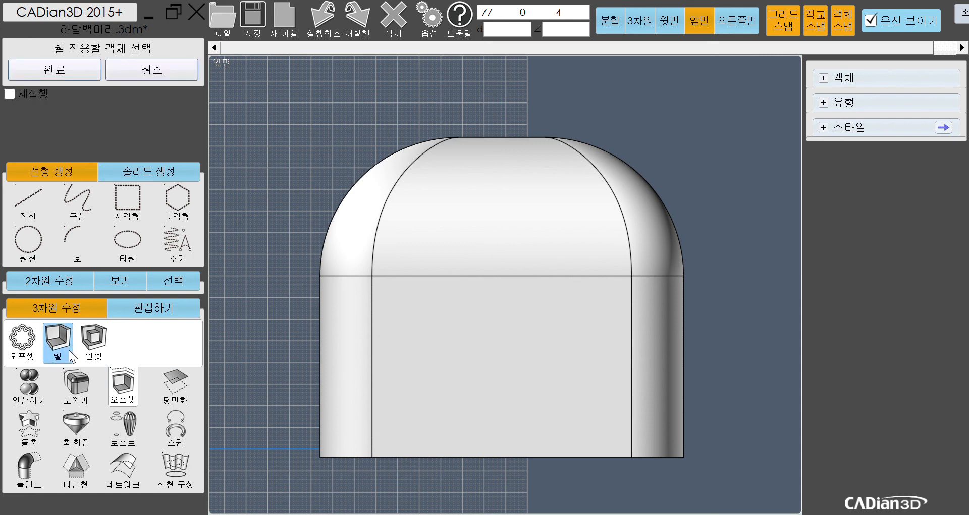
left_click(525, 346)
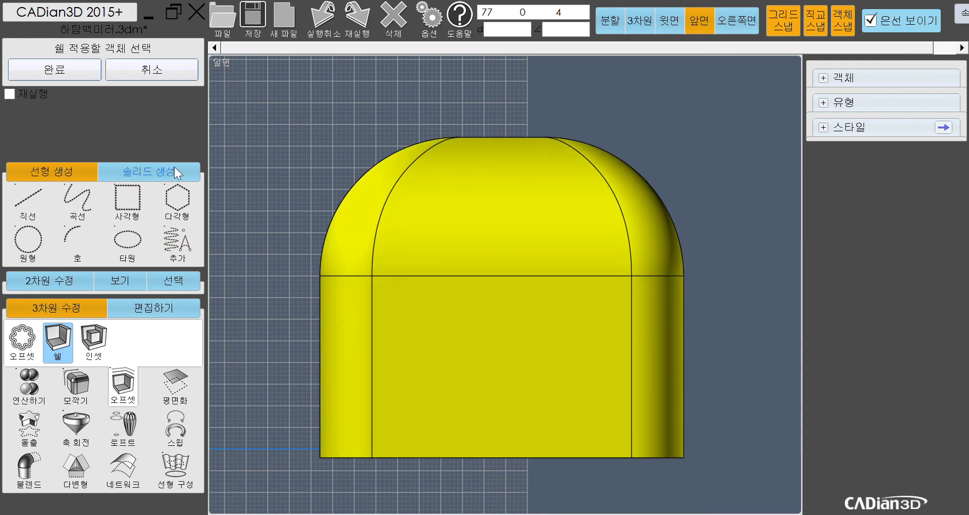
left_click(62, 67)
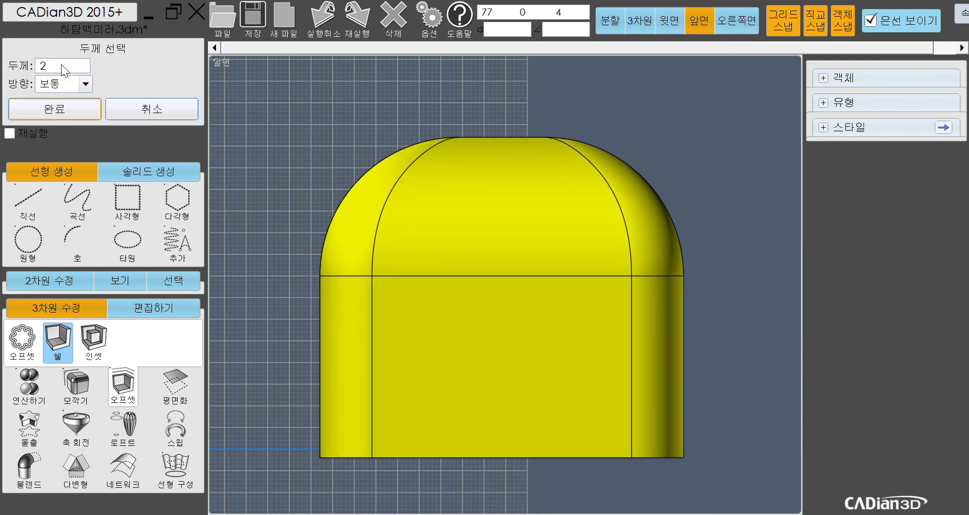
left_click(55, 109)
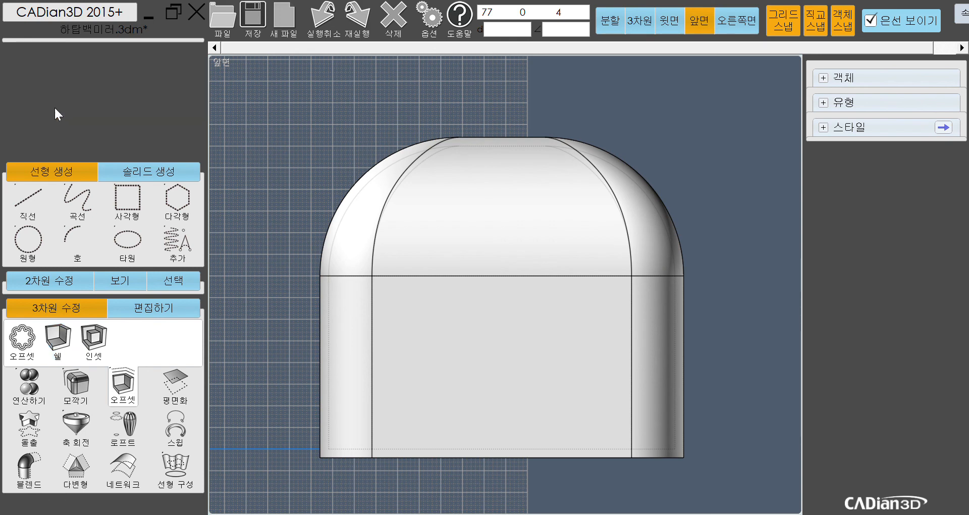
Step: Examine the shelled solid's inner wall outline by selecting several of its edges, and clear the selection
left_click(386, 169)
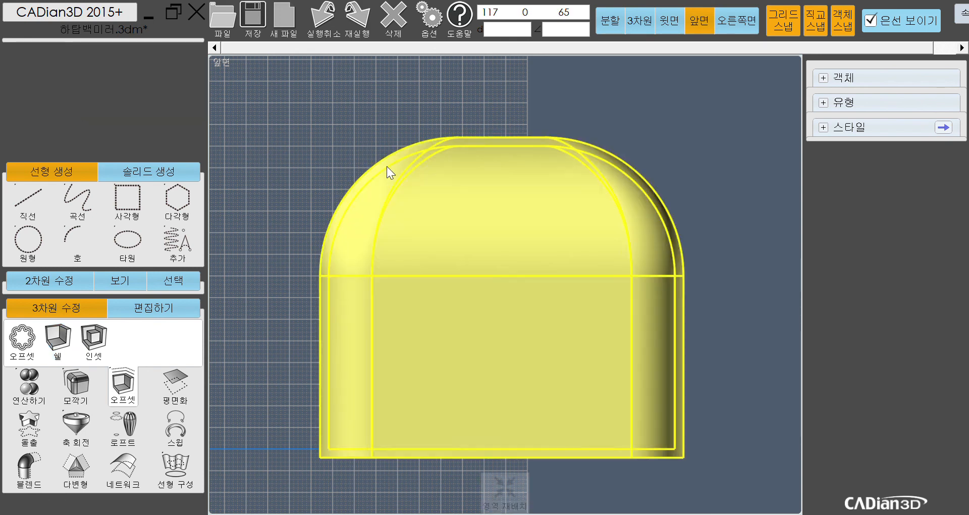
left_click(387, 166)
left_click(557, 142)
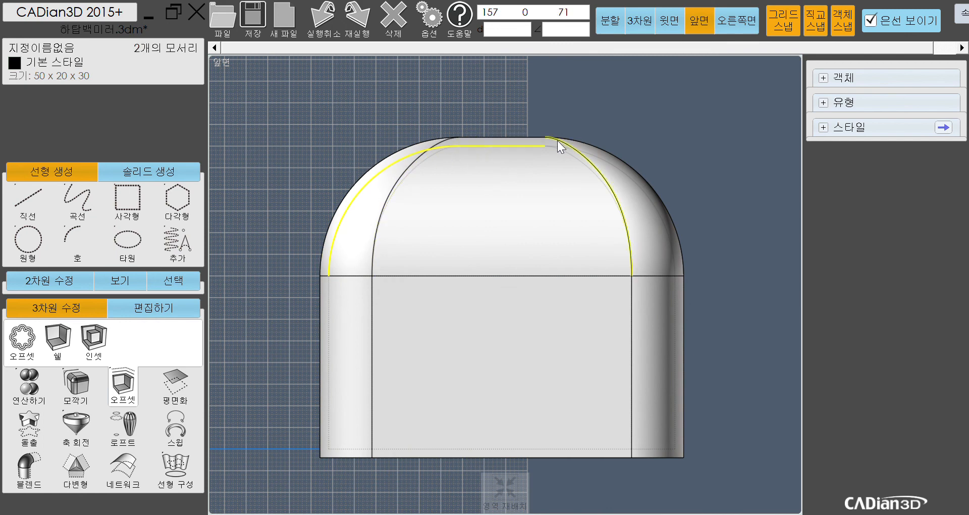
left_click(676, 311)
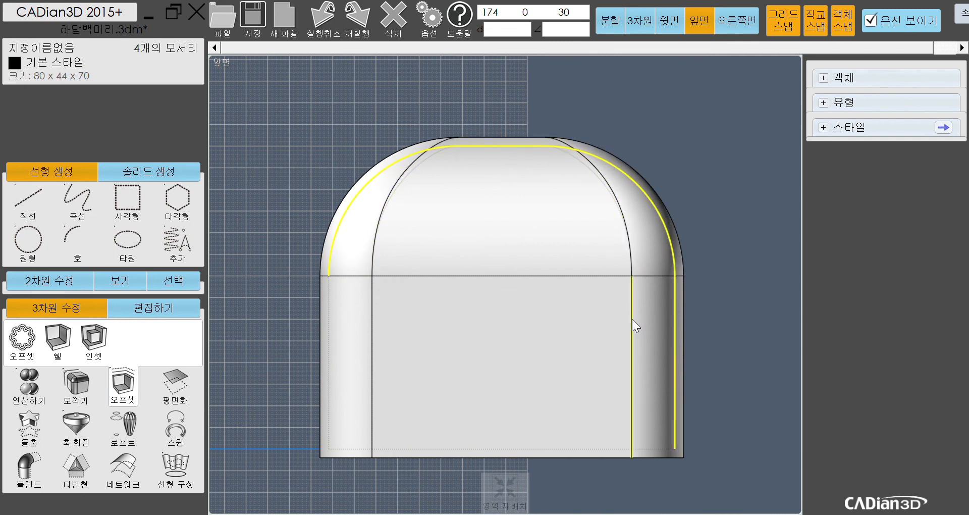
left_click(263, 156)
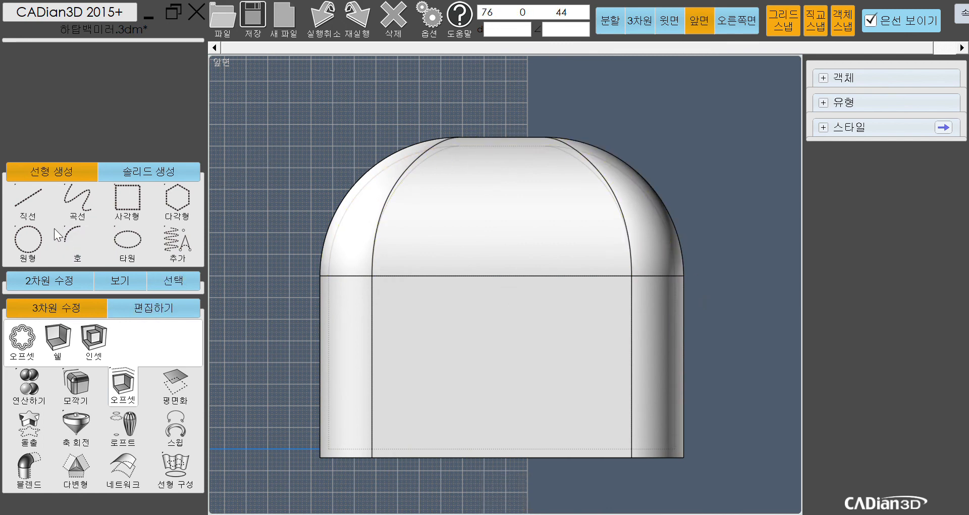
Step: Draw a vertical line 6 long upward from the midpoint of the solid's bottom edge
left_click(32, 202)
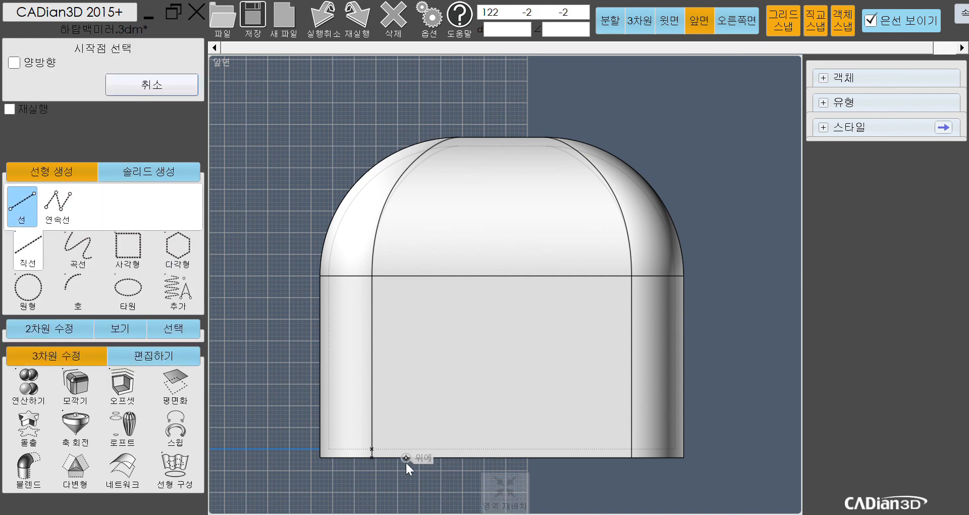
left_click(502, 460)
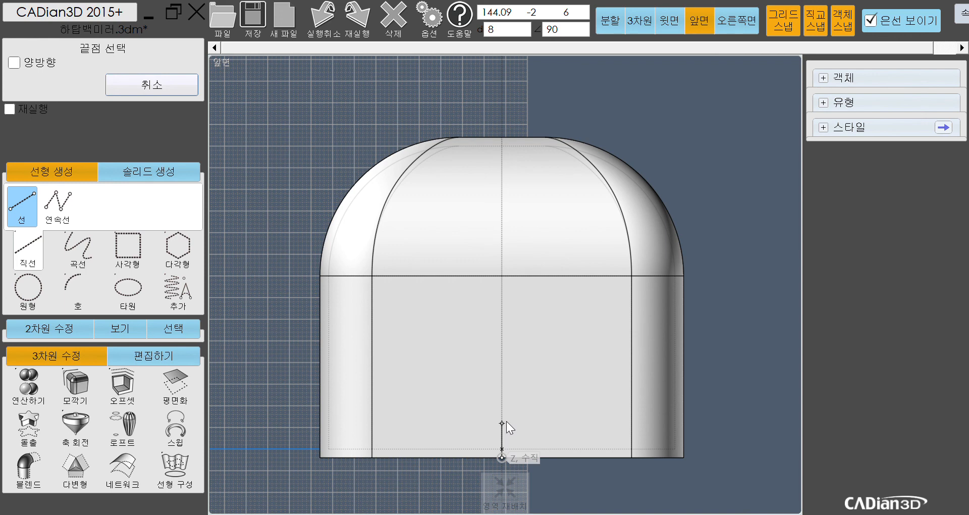
left_click(527, 36)
type("6")
key("Return")
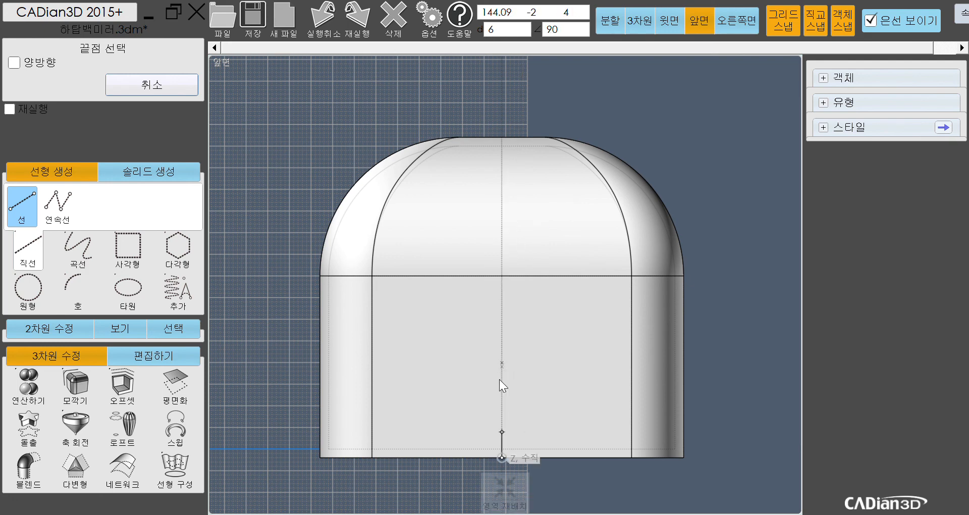
key("Return")
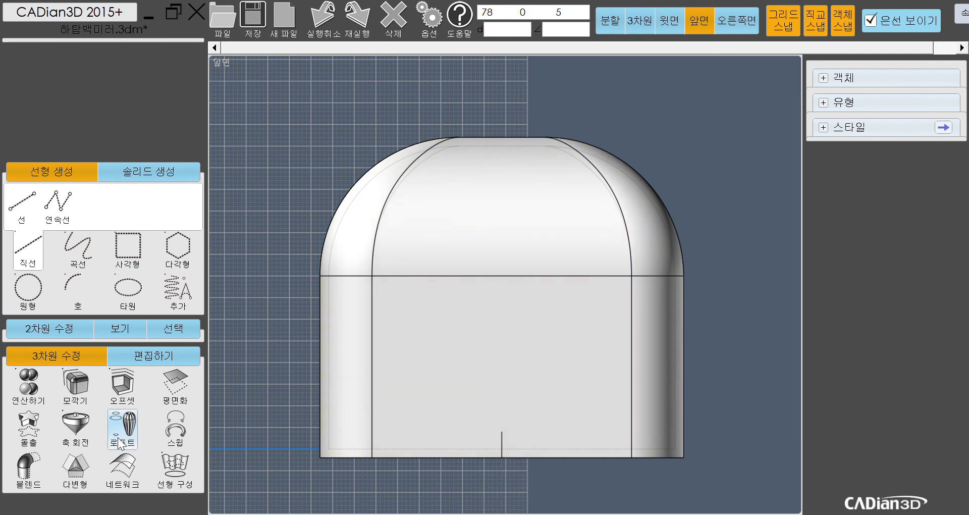
Step: Draw a both-direction horizontal line about 110 long, centred on the vertical line's upper end and crossing the solid, and delete the vertical line
left_click(27, 204)
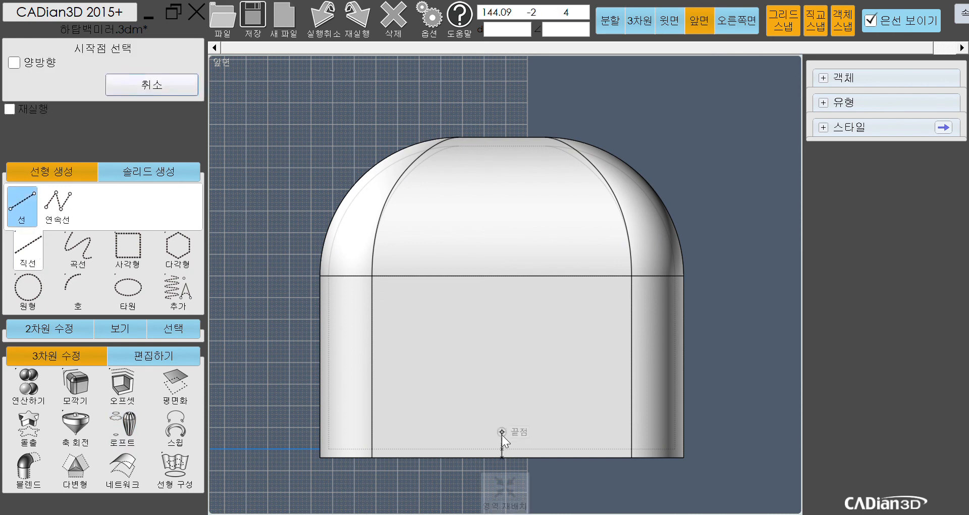
left_click(14, 62)
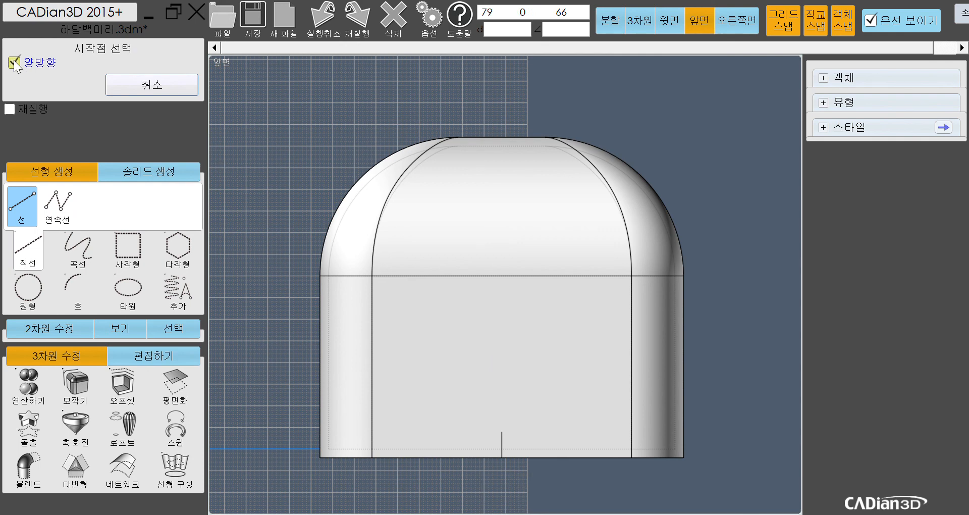
left_click(506, 431)
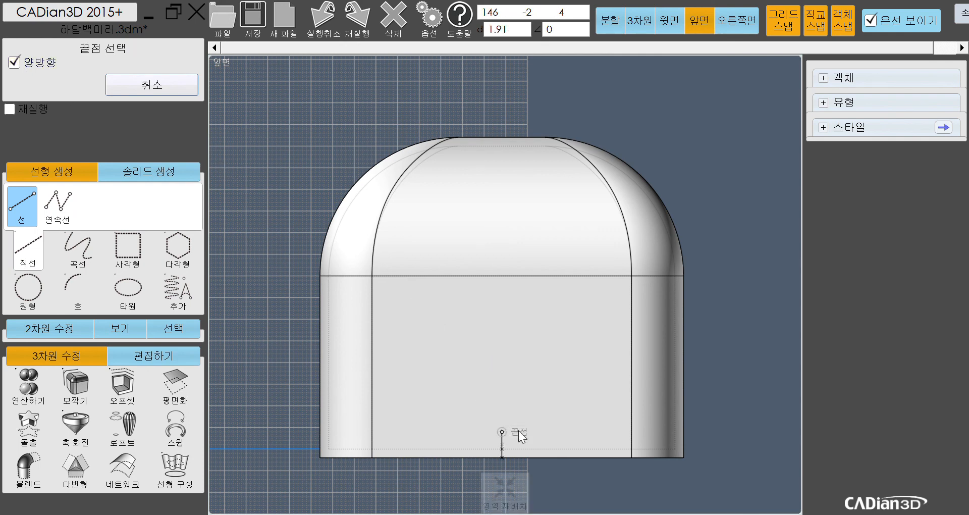
left_click(738, 430)
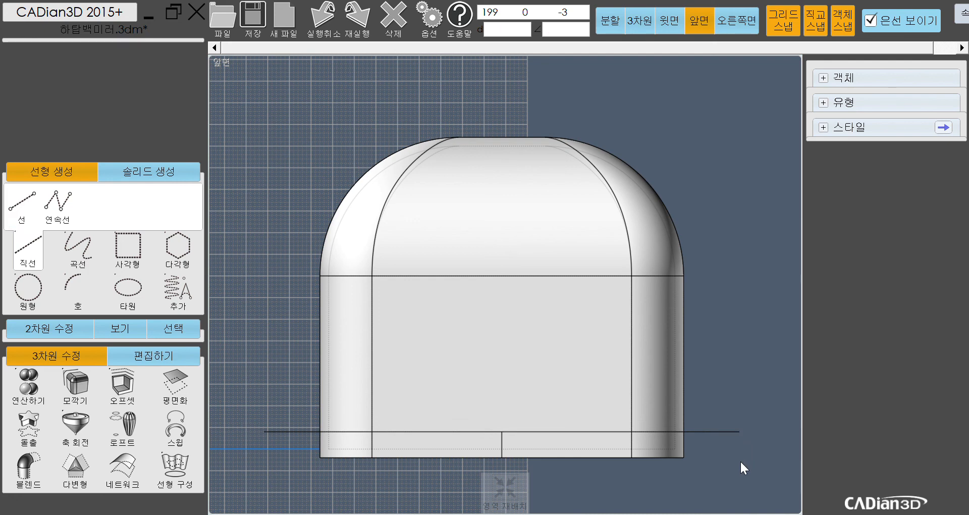
left_click(504, 446)
key("Delete")
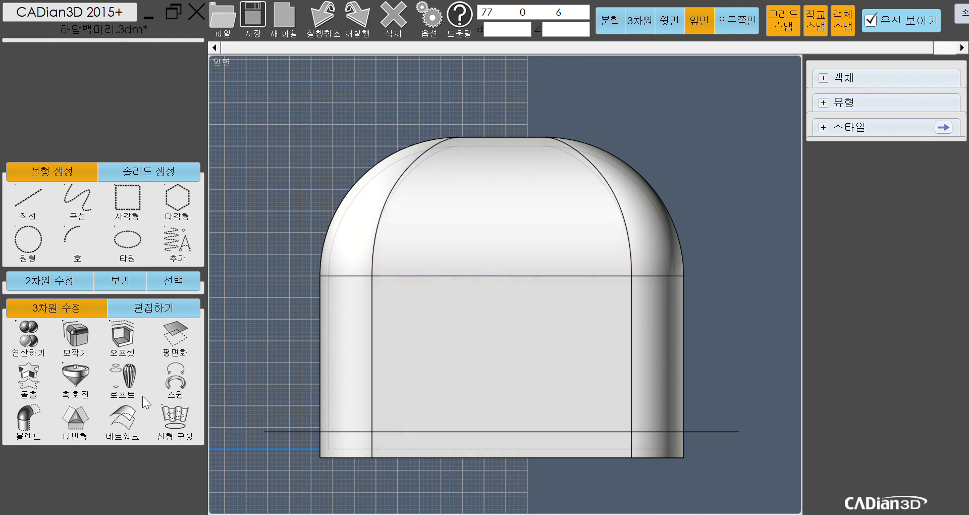
Step: Split the shelled solid along the horizontal line with a Boolean difference that keeps the objects
left_click(30, 344)
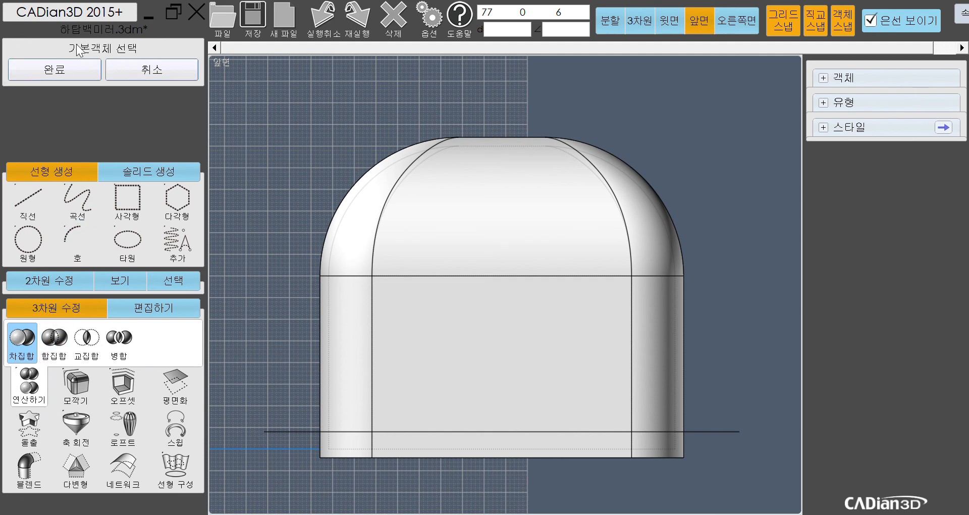
left_click(481, 223)
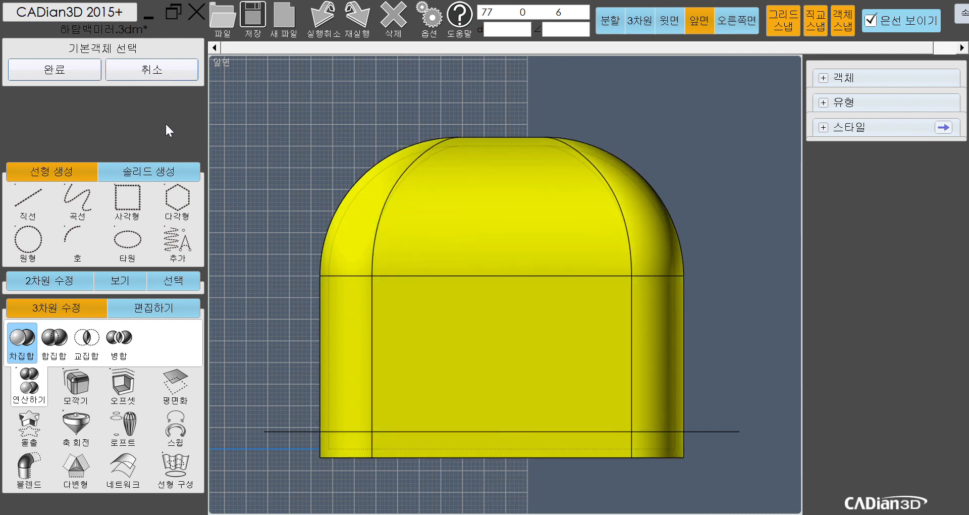
left_click(66, 71)
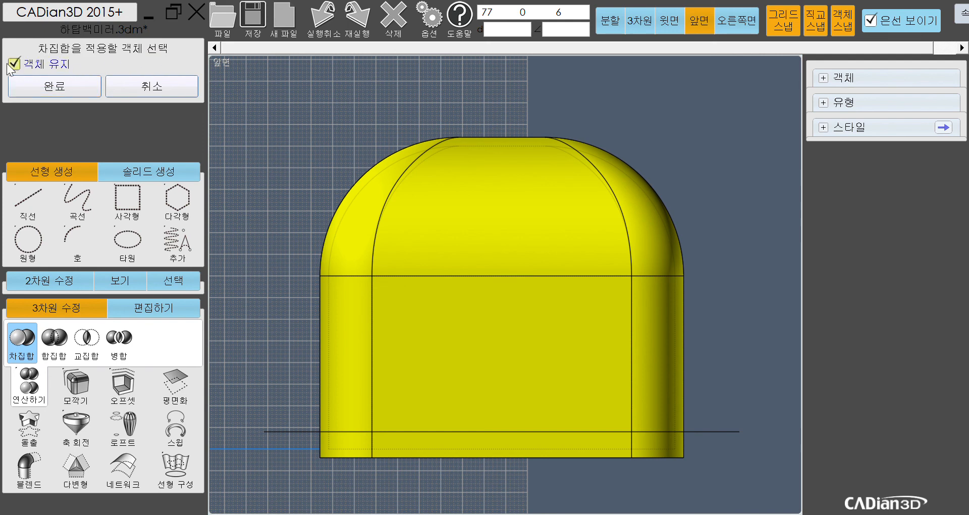
left_click(47, 89)
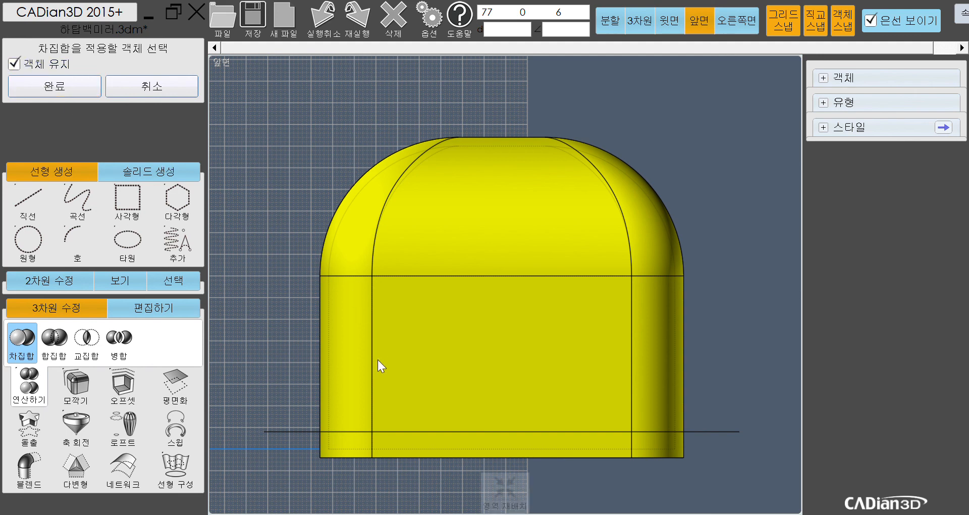
left_click(292, 427)
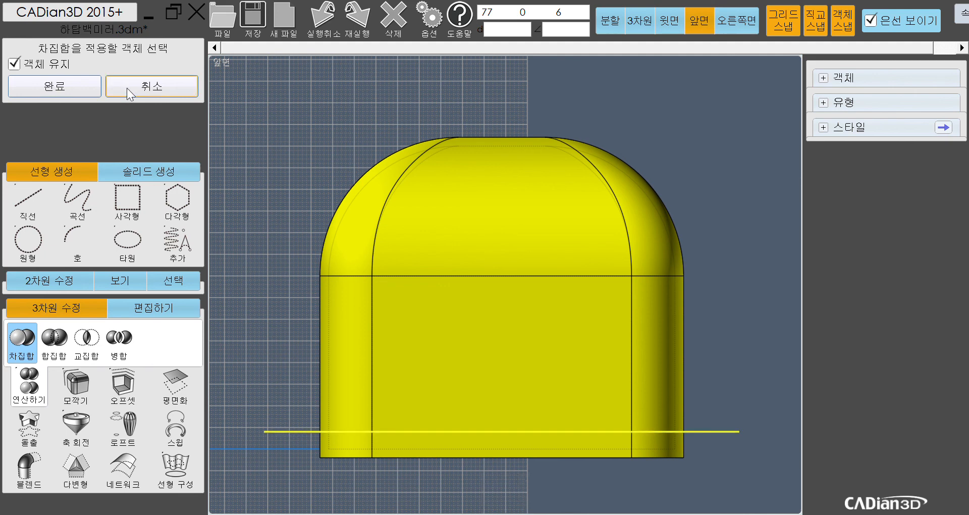
left_click(20, 89)
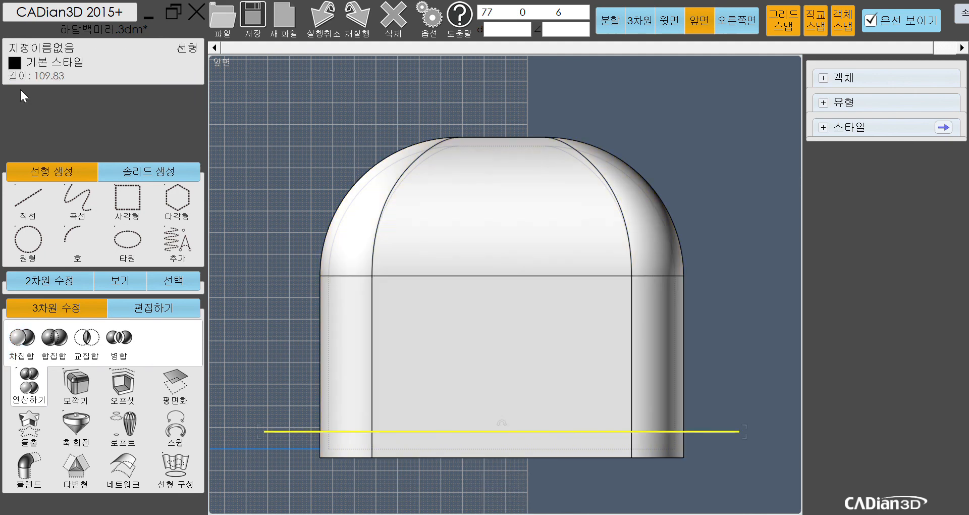
left_click(750, 317)
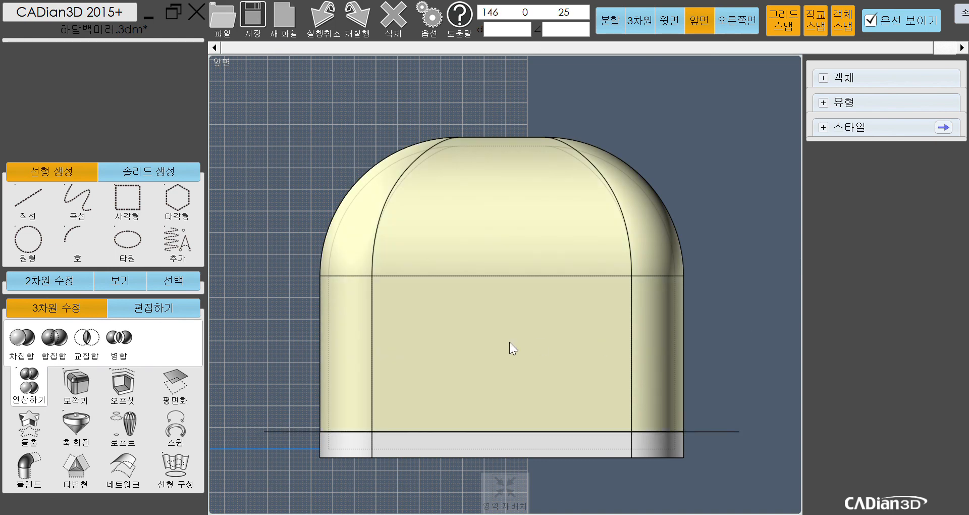
Step: Move the upper piece of the split solid straight up off the base piece and inspect both hollow parts in 3D
left_click_drag(510, 346, 504, 268)
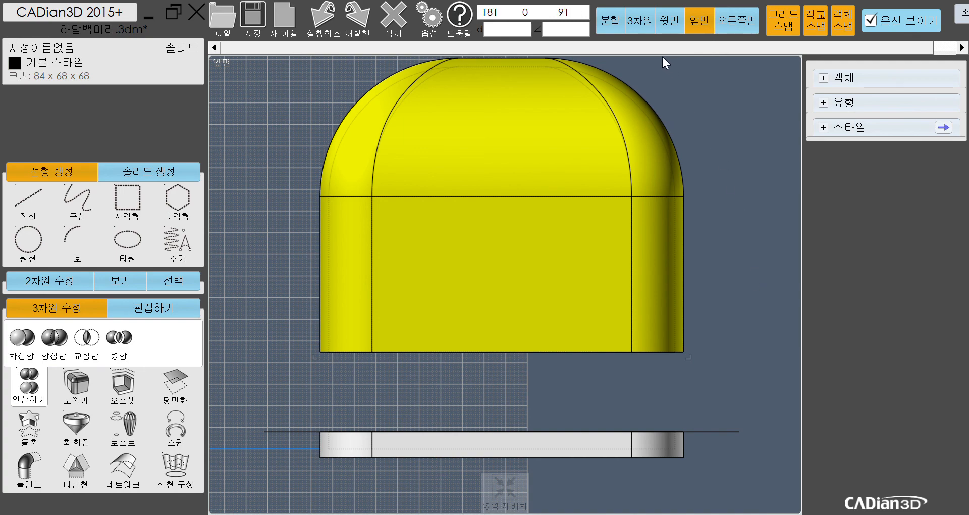
left_click(650, 29)
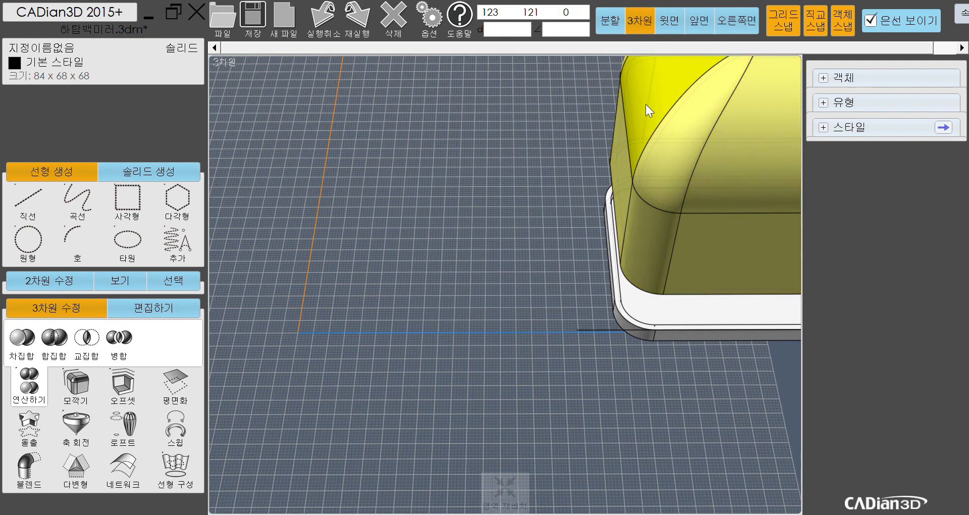
left_click(507, 486)
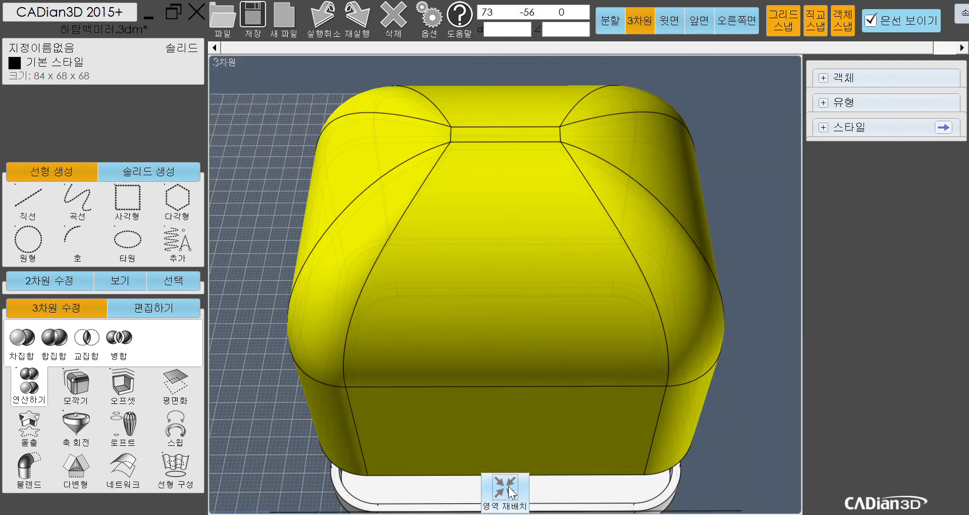
right_click_drag(756, 453, 741, 402)
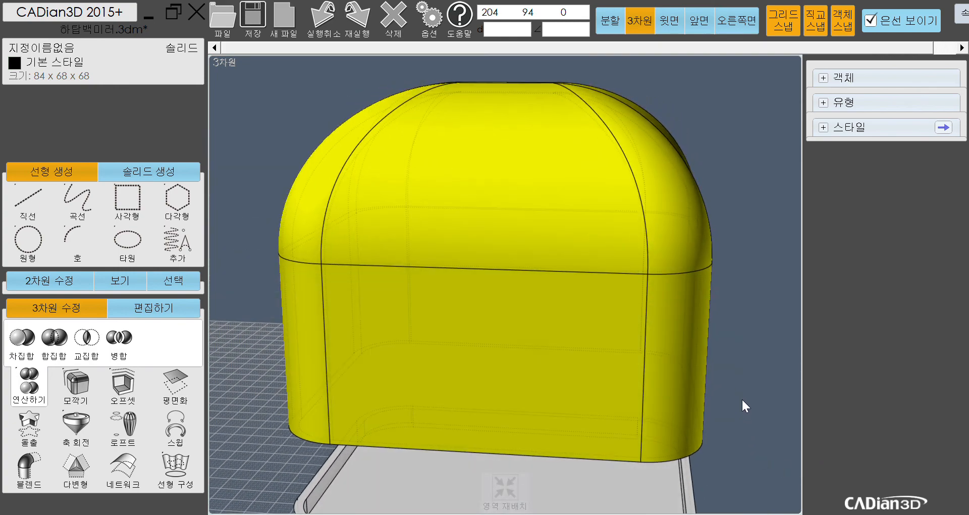
left_click(742, 403)
left_click(516, 498)
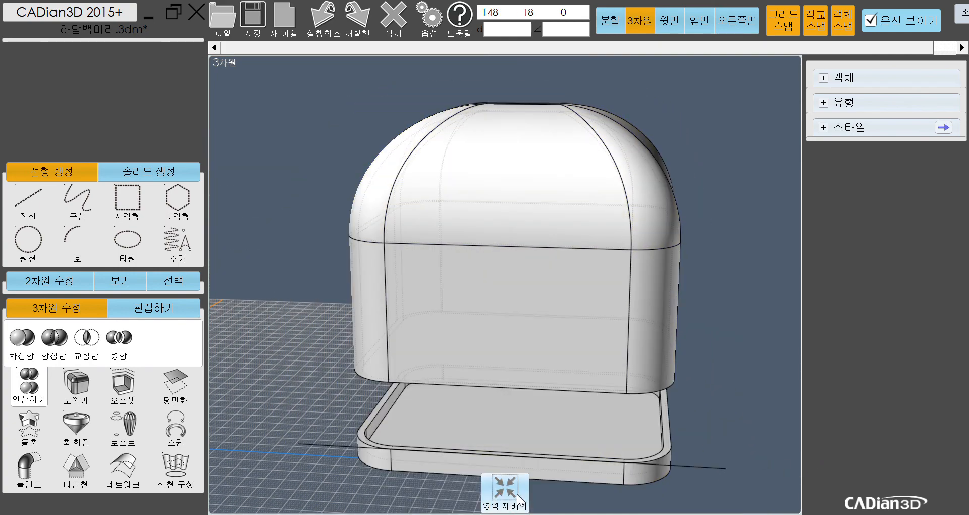
Step: Inspect the separated upper housing and base piece in 3D from above, from the side and from underneath
mouse_move(736, 417)
right_mouse_down()
mouse_move(657, 341)
mouse_move(659, 311)
mouse_move(610, 398)
mouse_move(641, 423)
mouse_move(736, 415)
mouse_move(750, 388)
mouse_move(741, 419)
mouse_move(749, 407)
right_mouse_up()
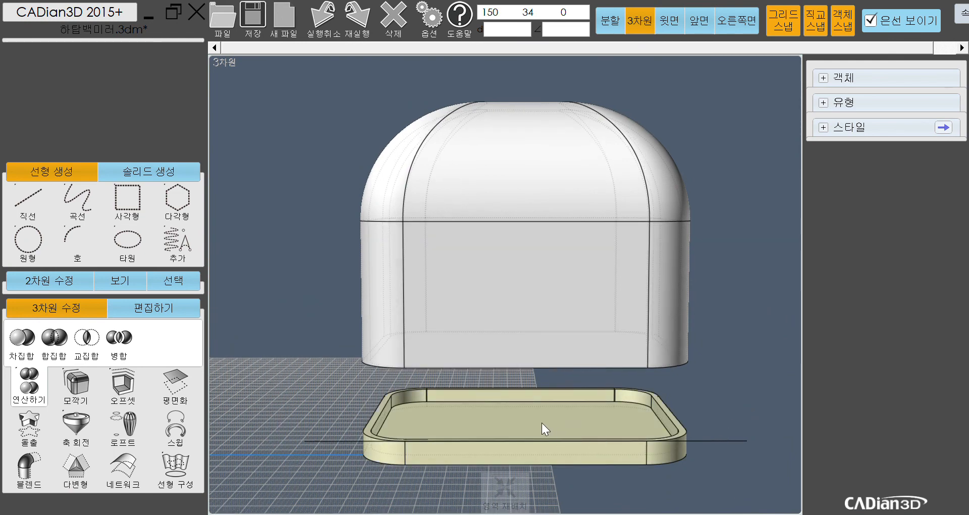
right_click_drag(541, 422, 537, 432)
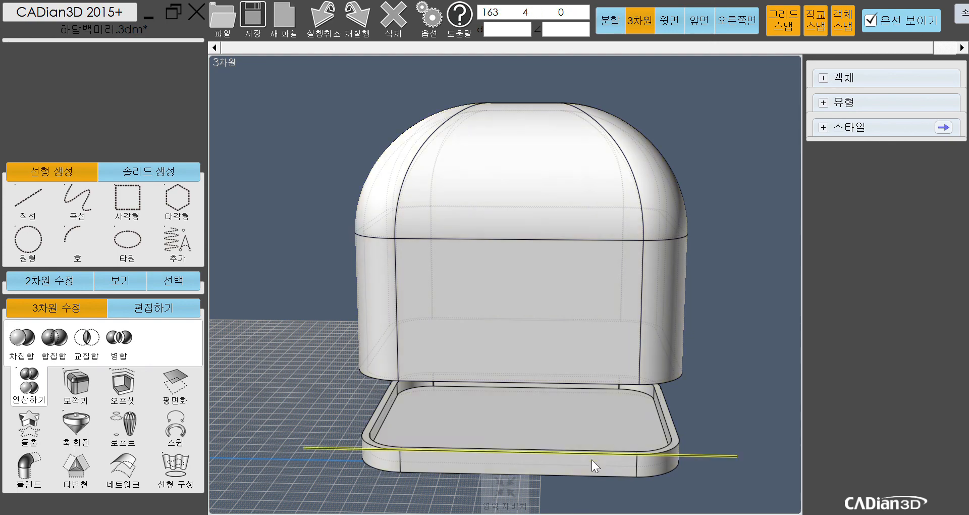
middle_click_drag(629, 478, 611, 375)
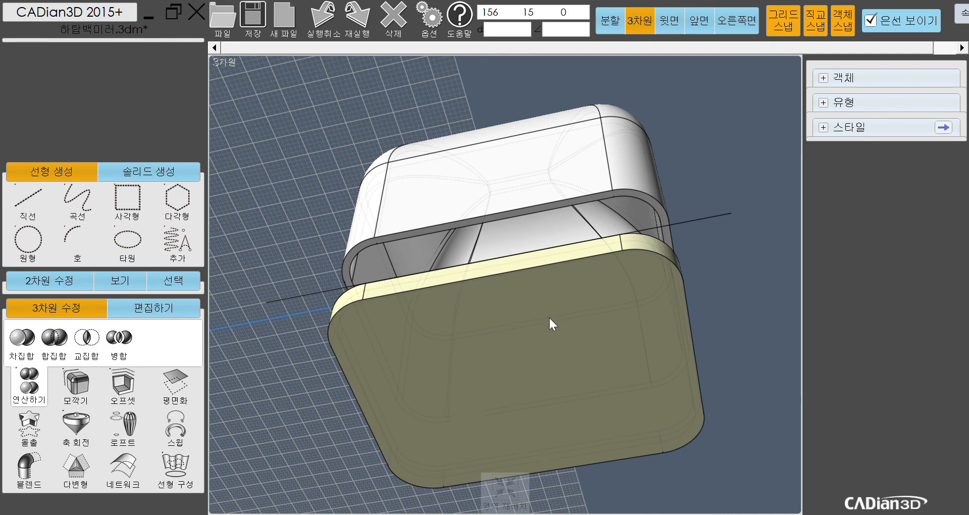
middle_click_drag(720, 235, 713, 331)
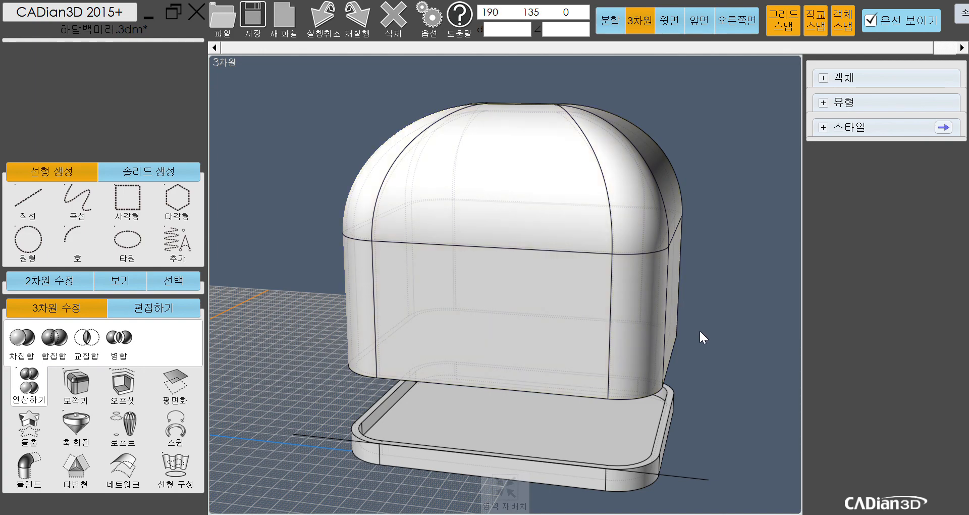
right_click_drag(700, 331, 711, 311)
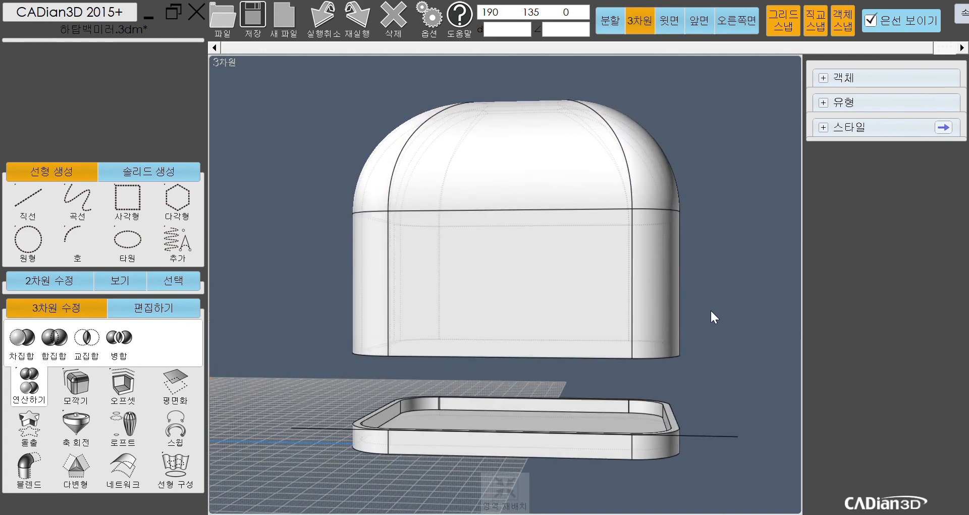
right_click_drag(590, 381, 583, 413)
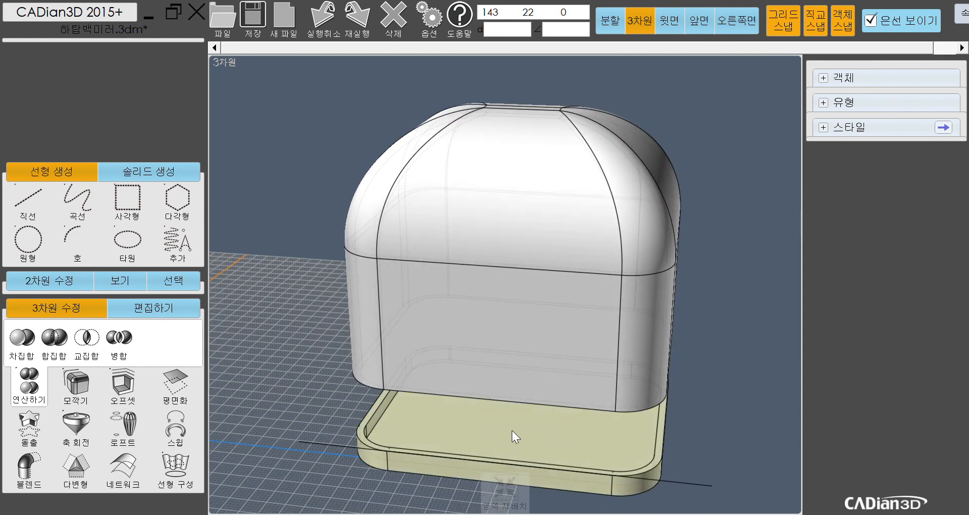
Step: Hide the upper housing piece and delete the horizontal cutting line crossing the base piece
left_click(555, 303)
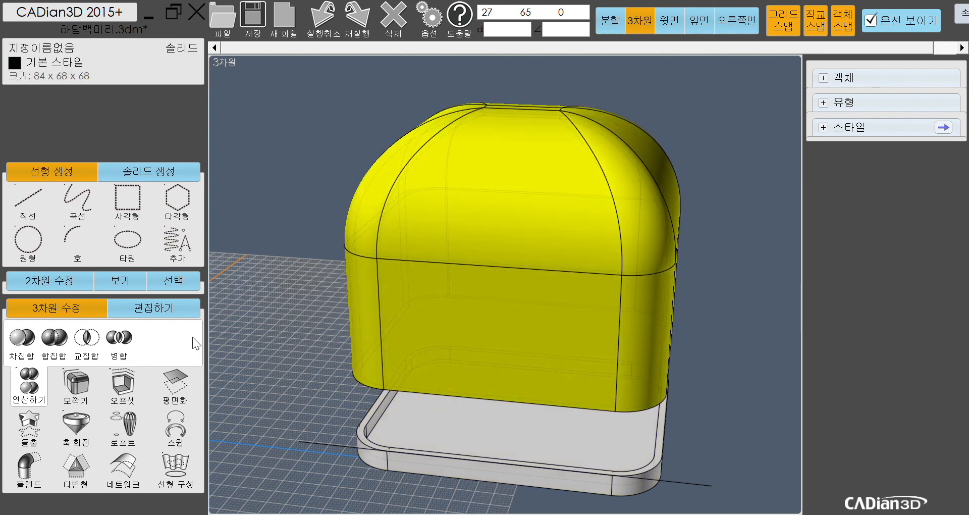
left_click(28, 284)
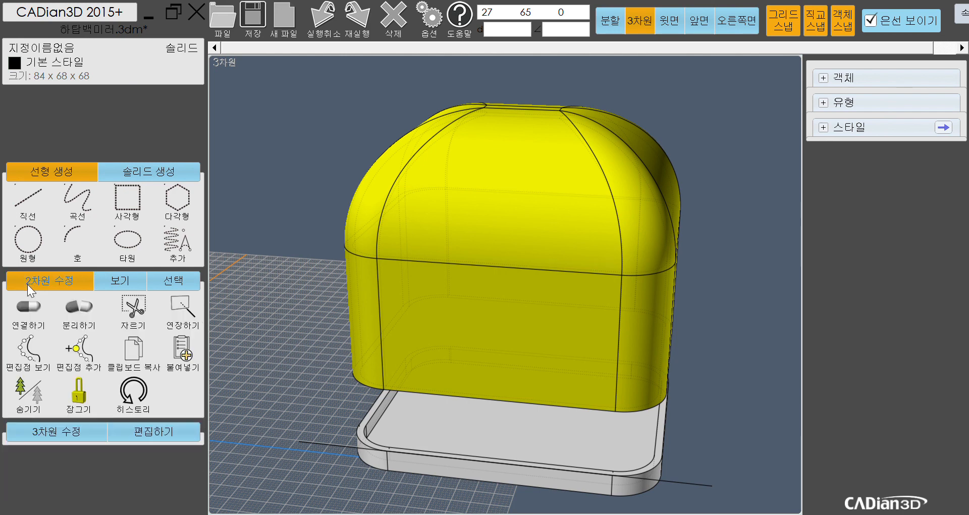
left_click(20, 394)
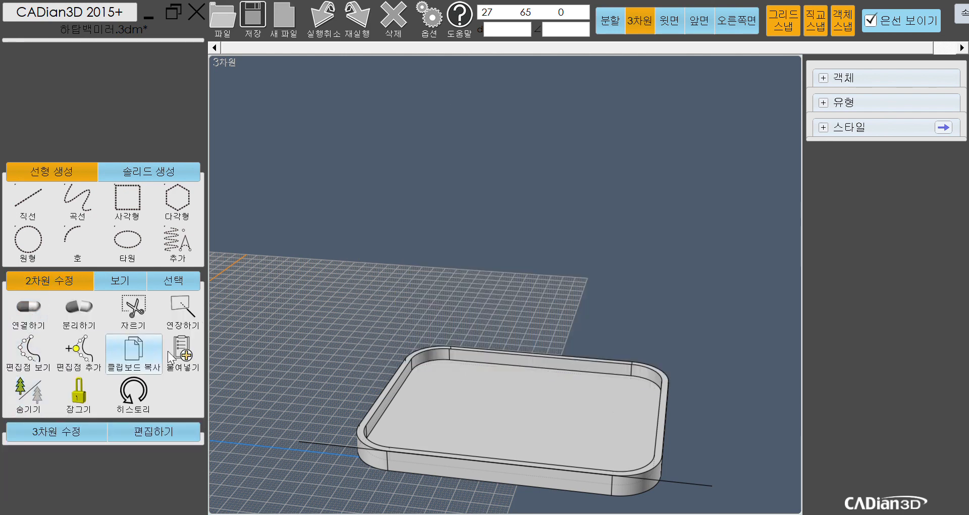
left_click(689, 482)
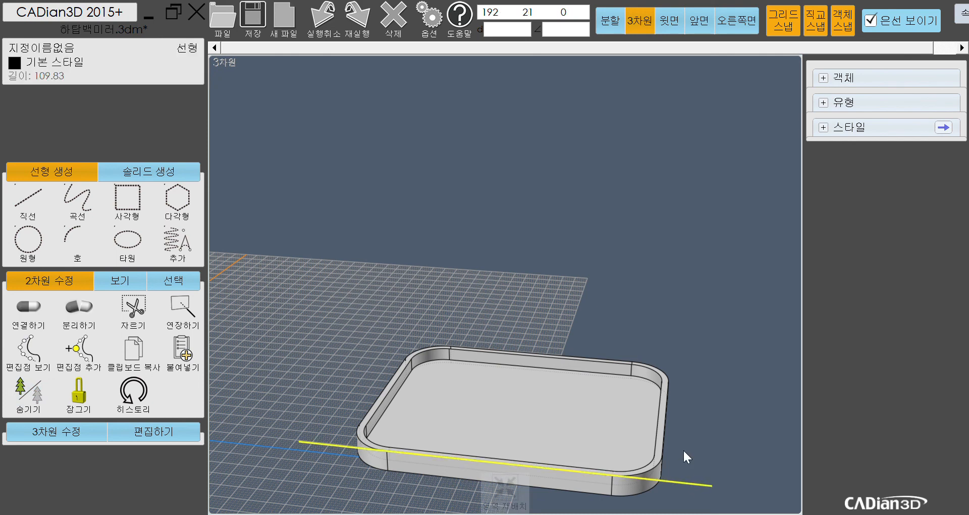
key("Delete")
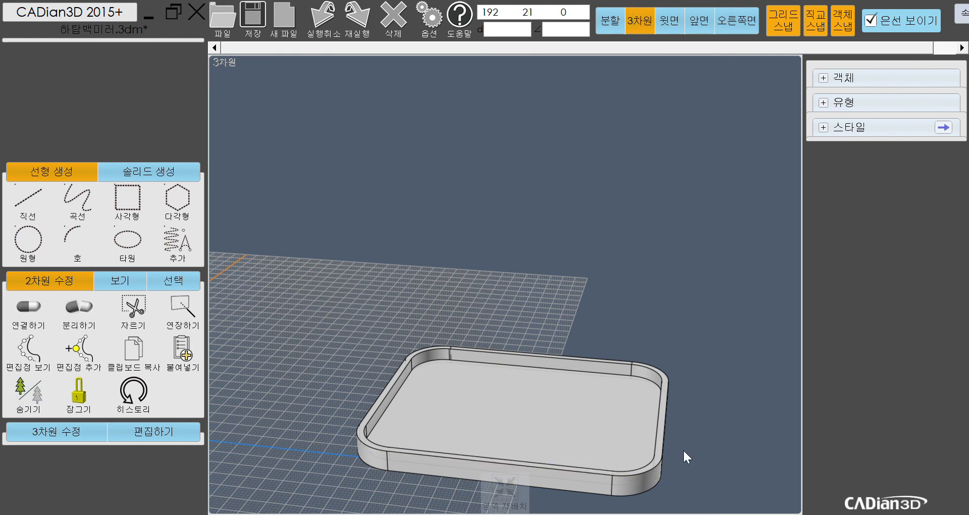
left_click(505, 487)
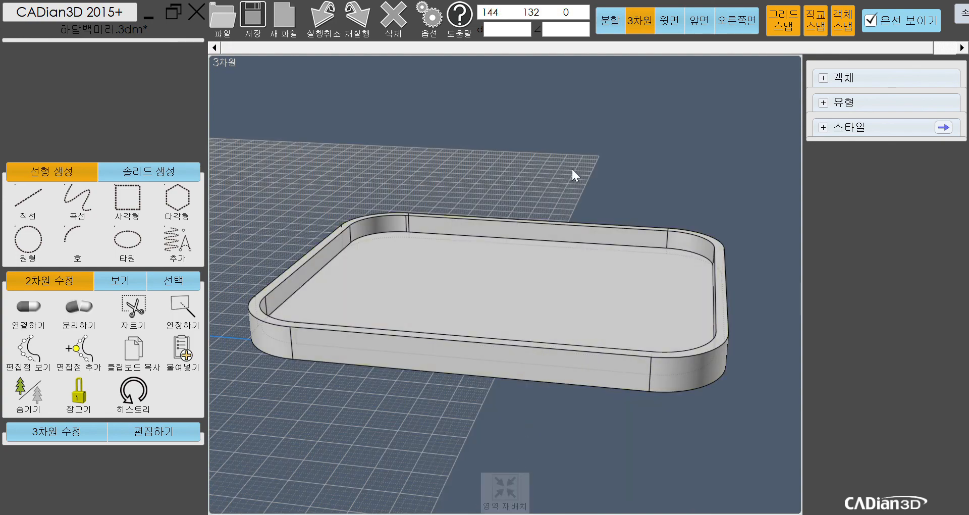
Step: Unhide all hidden objects and, in the top view, move the rectangle overlapping the housing about 112 to the right, clear of it
left_click(668, 23)
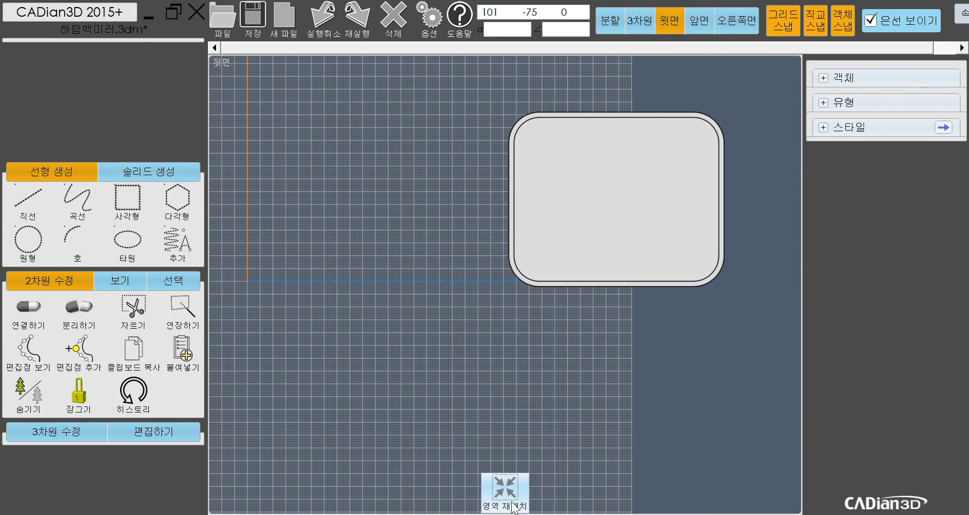
left_click(514, 506)
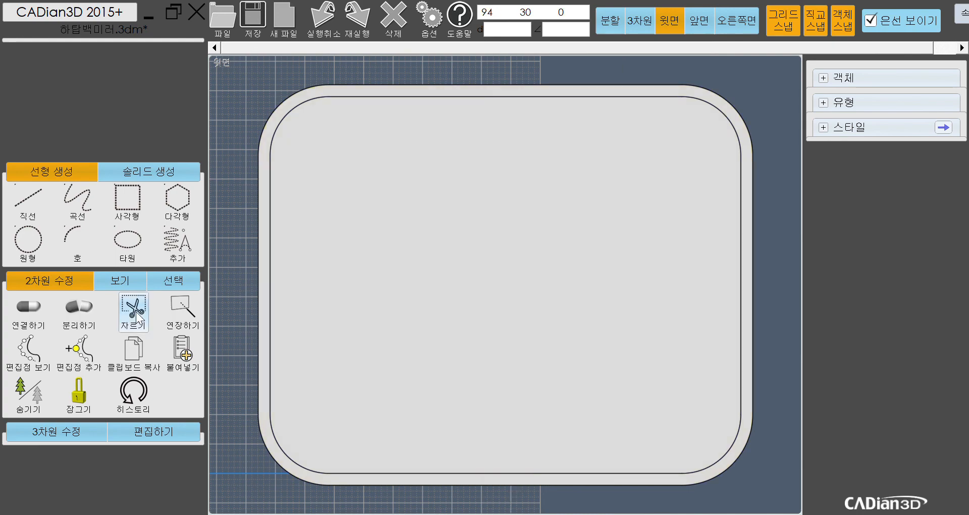
left_click(20, 393)
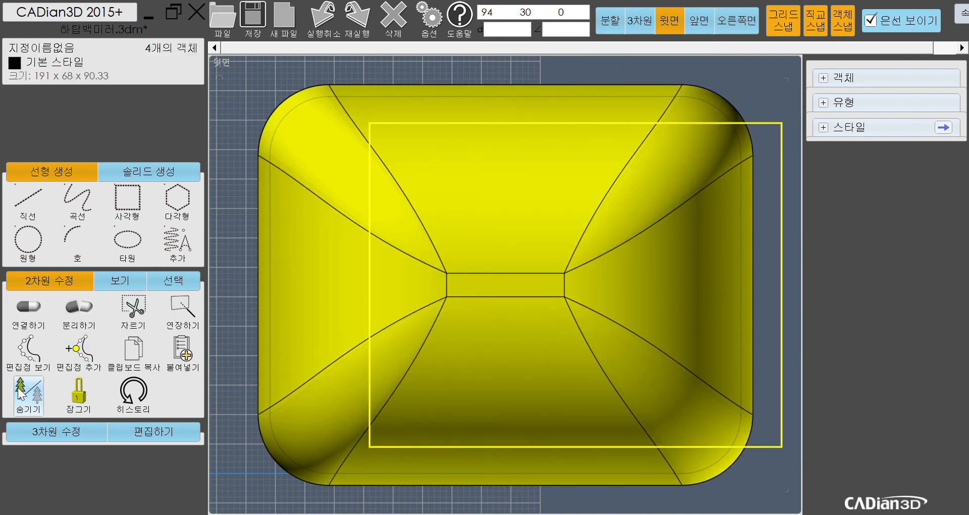
scroll(311, 310, "down", 3)
scroll(311, 310, "down", 3)
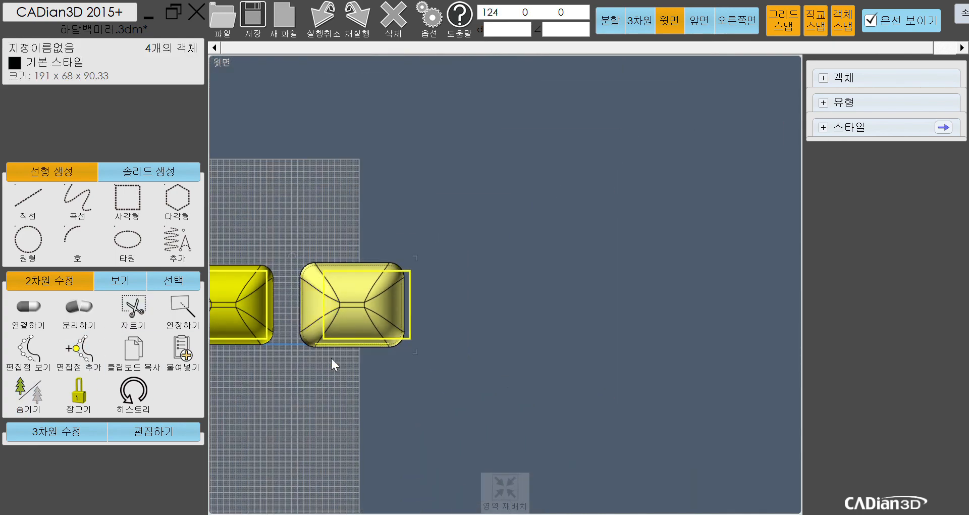
middle_click_drag(331, 375, 471, 343)
left_click(554, 304)
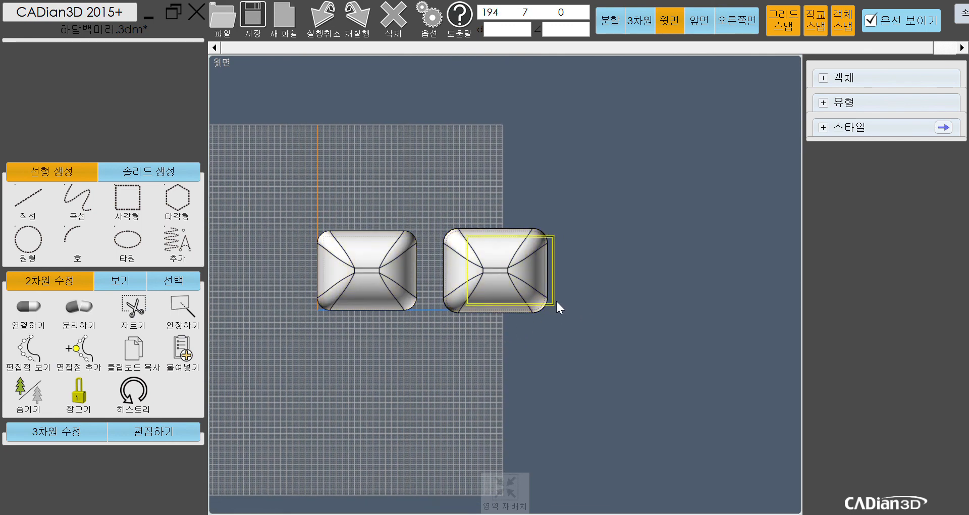
left_click_drag(555, 303, 726, 312)
left_click_drag(694, 310, 690, 307)
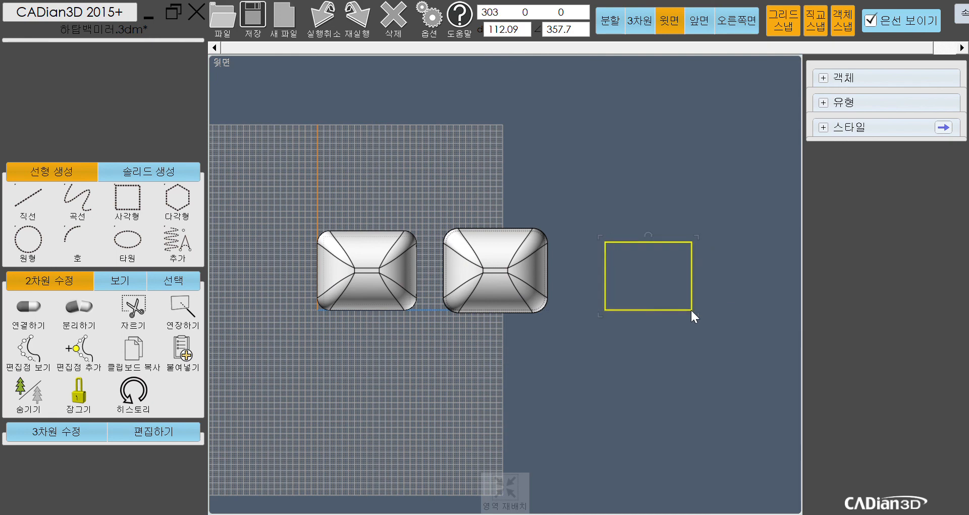
Step: Move the original solid and its inner rectangle about 158 down and to the left in the top view, and hide both
left_click(469, 353)
left_click_drag(393, 340, 265, 174)
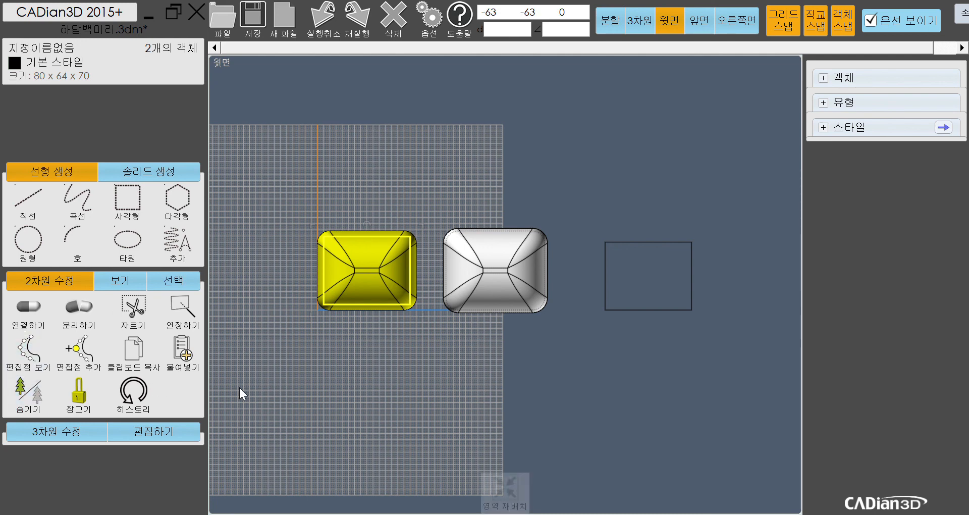
left_click_drag(346, 280, 259, 438)
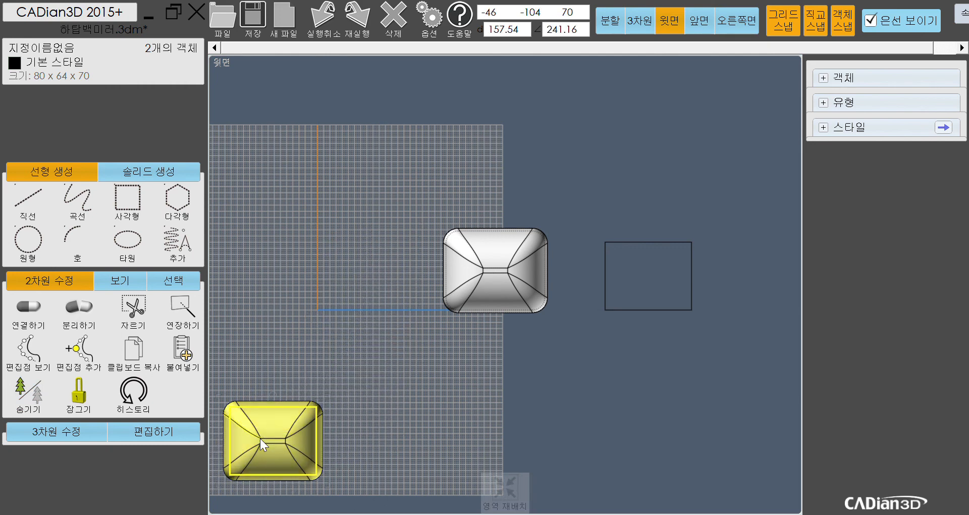
left_click(28, 390)
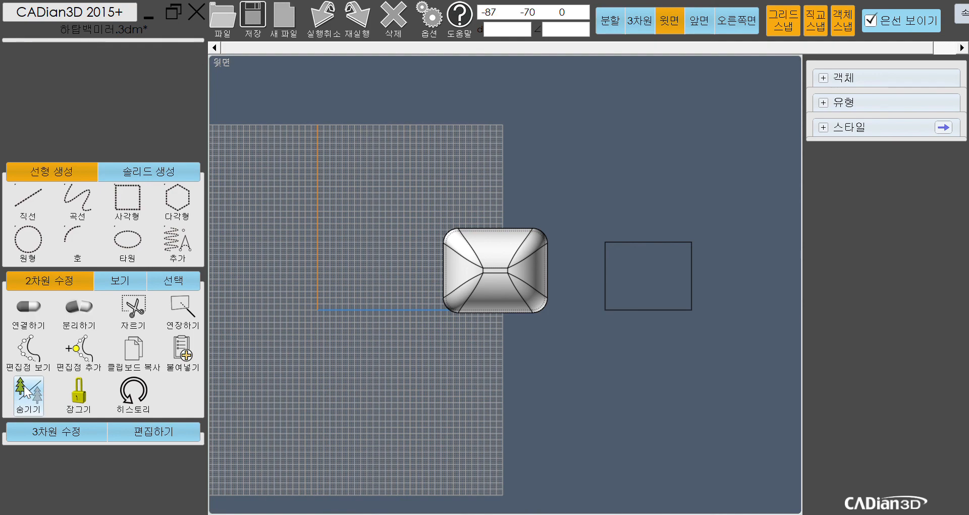
Step: Move the housing, base piece and separate rectangle together toward the origin, snapping the housing's lower edge onto the X axis
left_click_drag(408, 188, 720, 348)
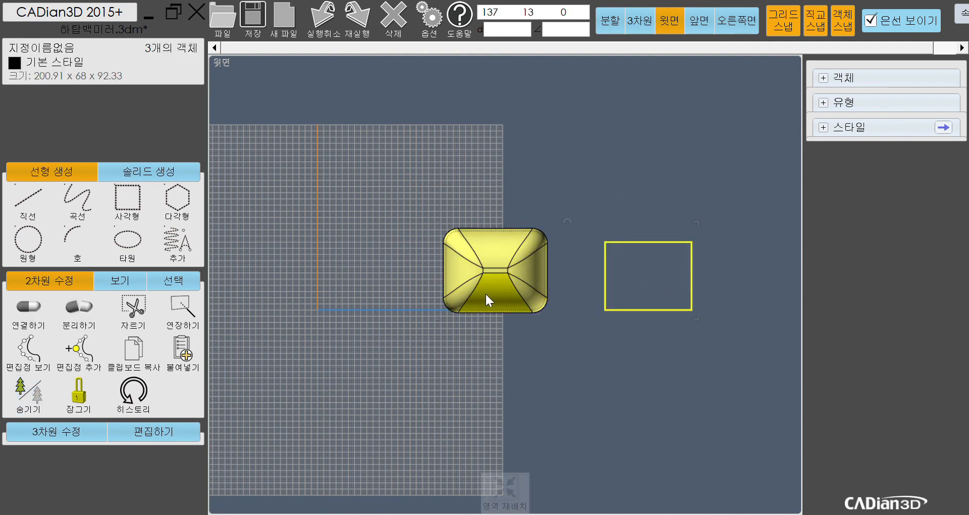
left_click_drag(463, 311, 316, 328)
scroll(349, 297, "up", 3)
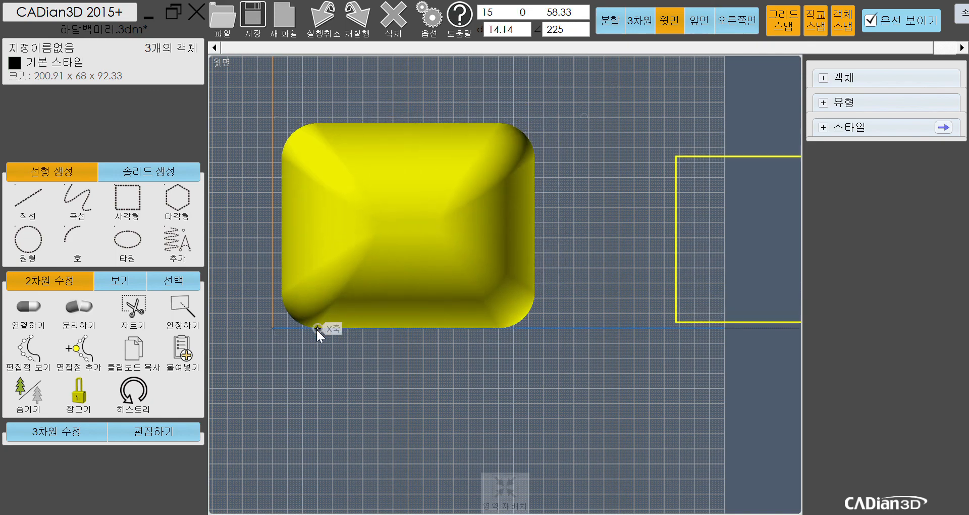
left_click(556, 394)
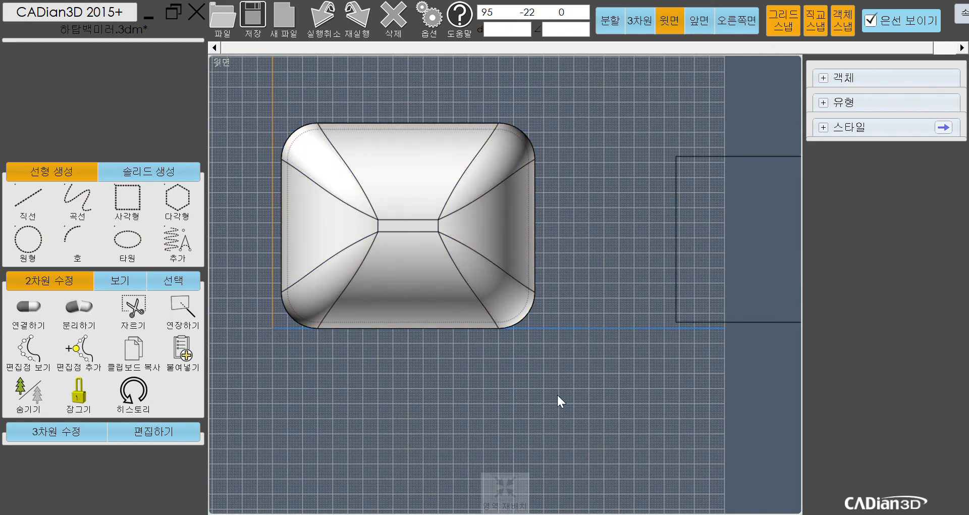
Step: Select the separate rectangle beside the housing in the top view
middle_click_drag(570, 393, 543, 347)
left_click(704, 285)
scroll(586, 324, "down", 2)
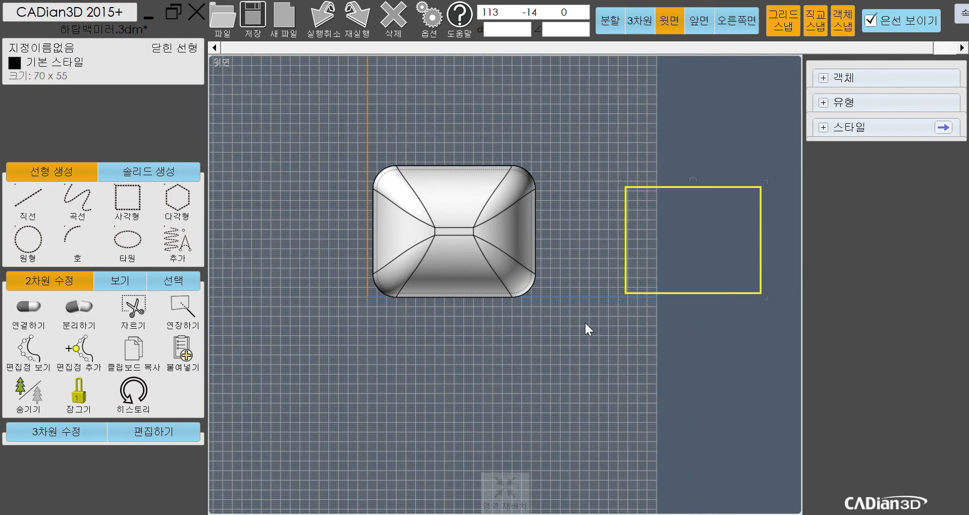